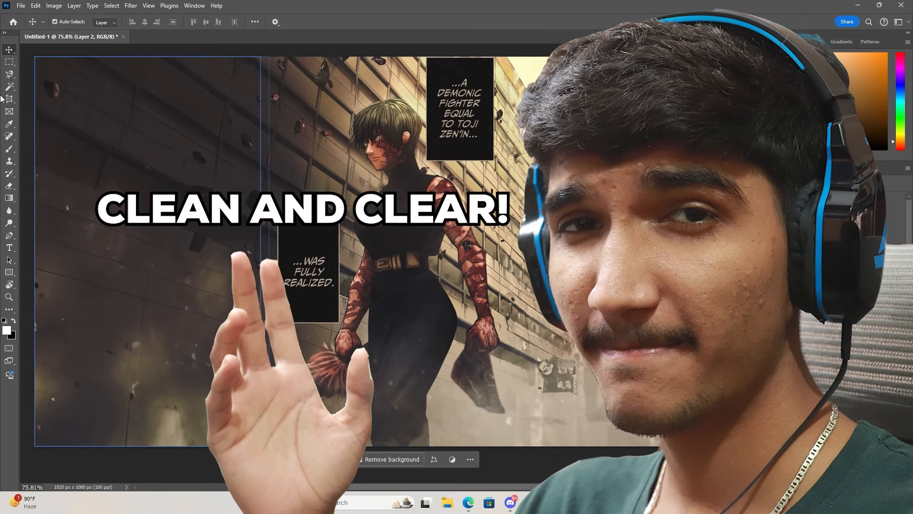
Close a Polygonal Lasso selection around the character.
{"action": "key", "text": "l"}
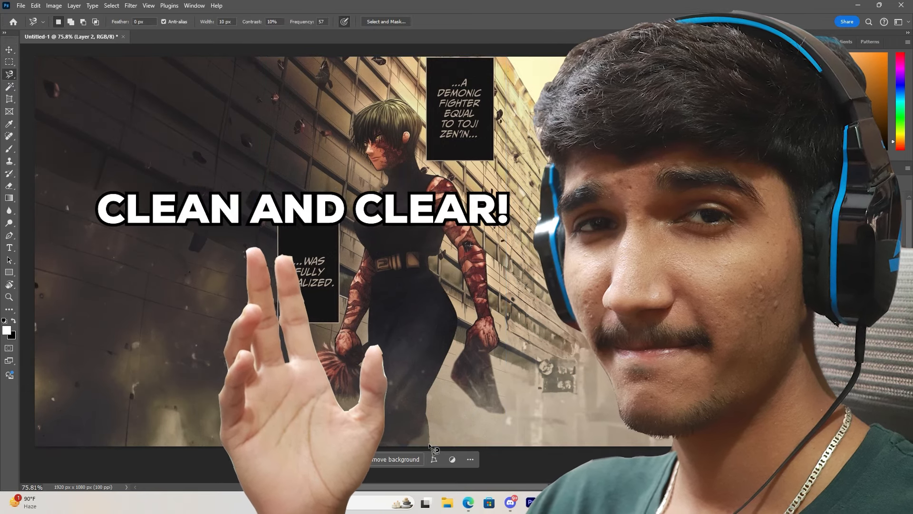
{"action": "left_click", "coordinate": [429, 443]}
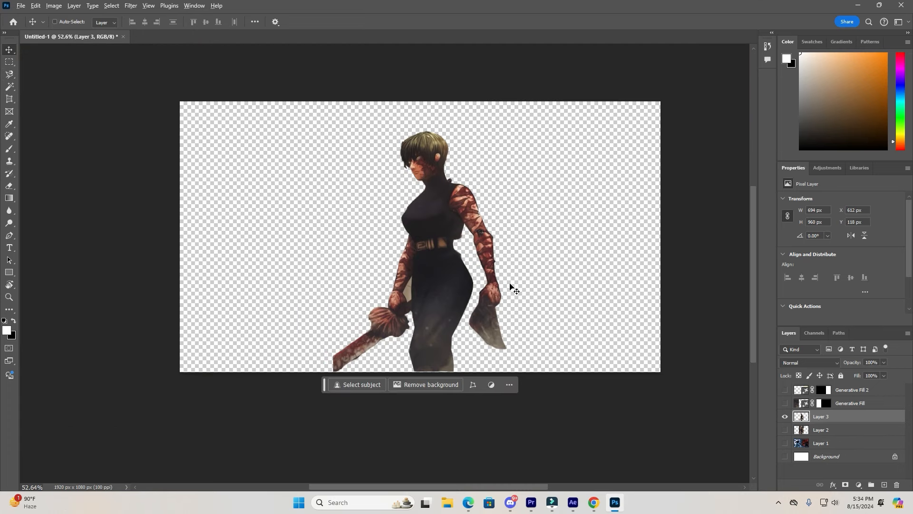
Export the character layer as a transparent PNG named Use 2 in the Milap folder.
{"action": "key", "text": "ctrl+alt+shift+w"}
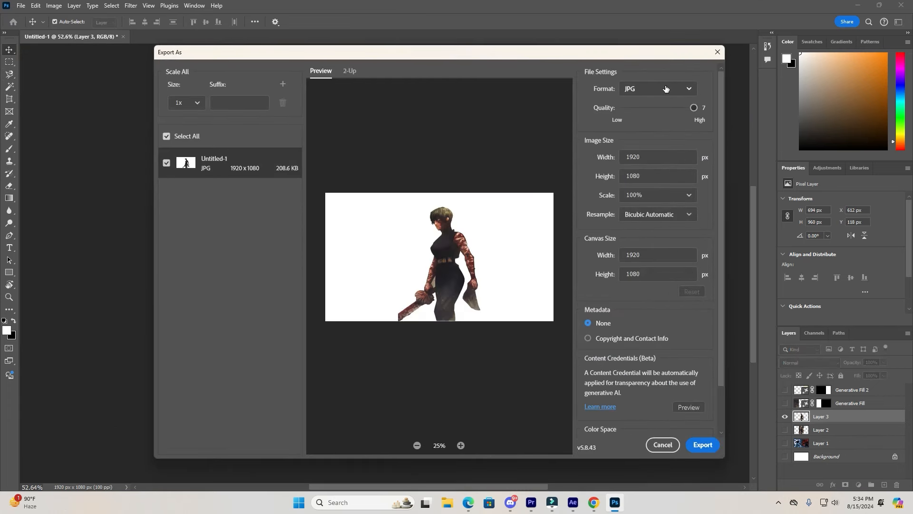
{"action": "left_click", "coordinate": [666, 89]}
{"action": "left_click", "coordinate": [660, 102]}
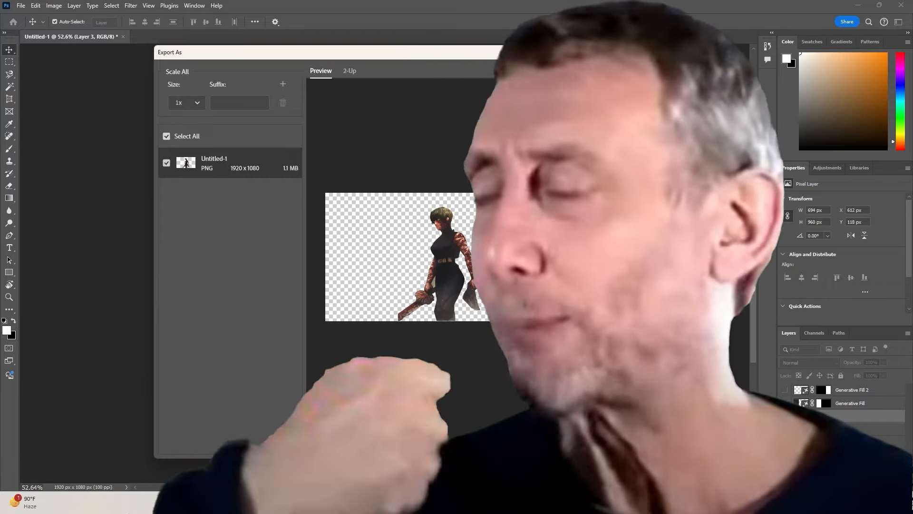
{"action": "left_click", "coordinate": [702, 445]}
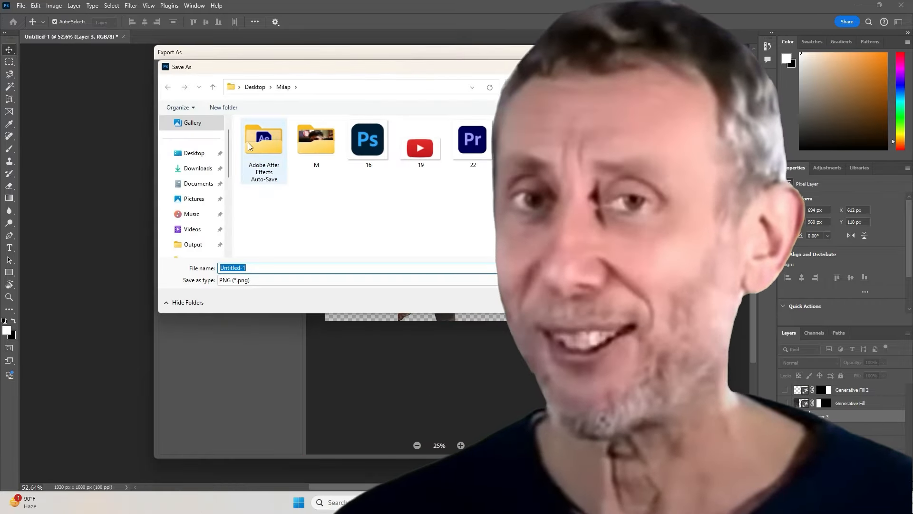
{"action": "double_click", "coordinate": [305, 143]}
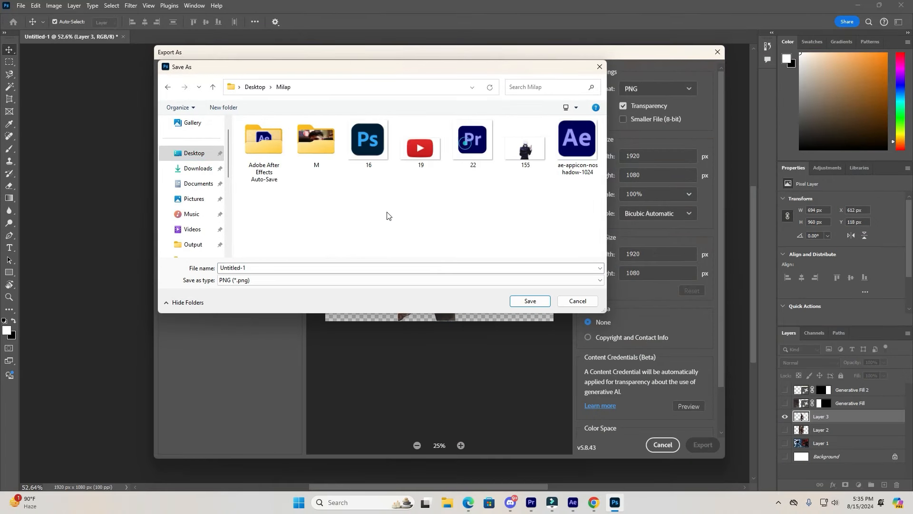
{"action": "left_click", "coordinate": [317, 266]}
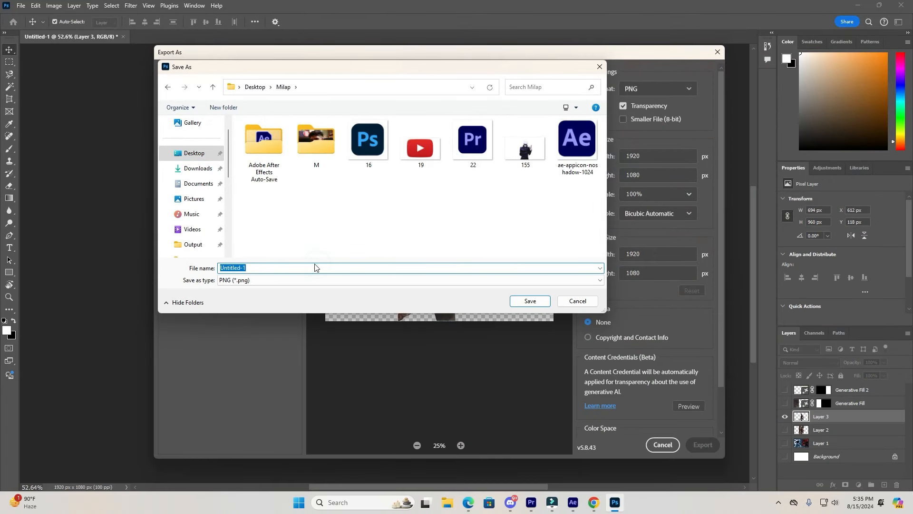
{"action": "type", "text": "Use 2"}
{"action": "key", "text": "Return"}
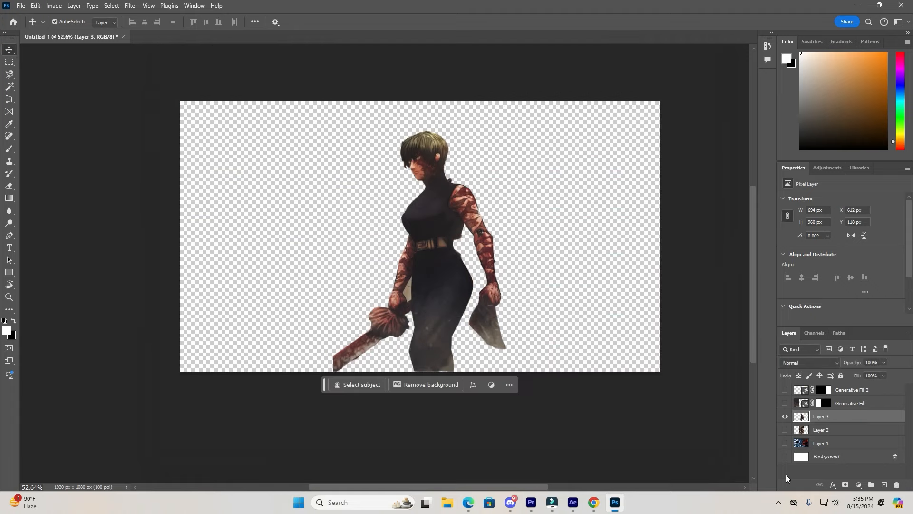
Show both generative fill layers and delete the character layer copy.
{"action": "left_click", "coordinate": [784, 390]}
{"action": "left_click", "coordinate": [785, 403]}
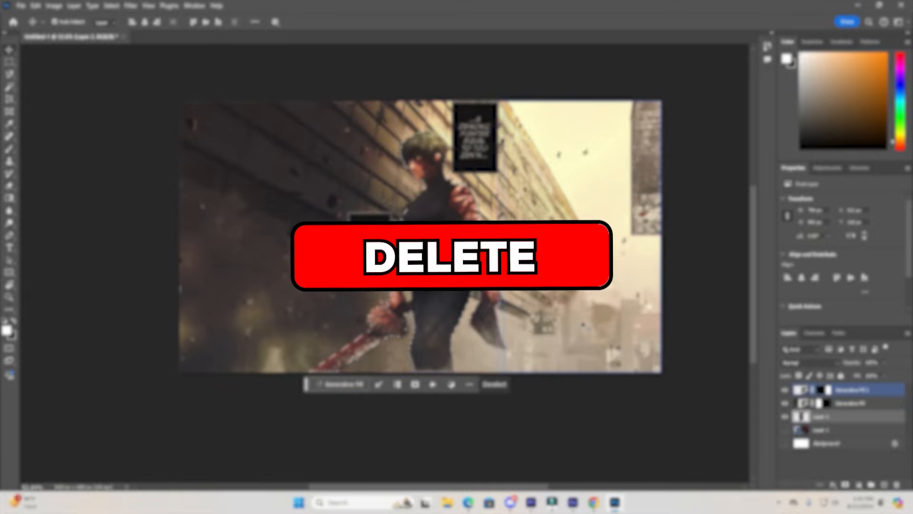
{"action": "key", "text": "Delete"}
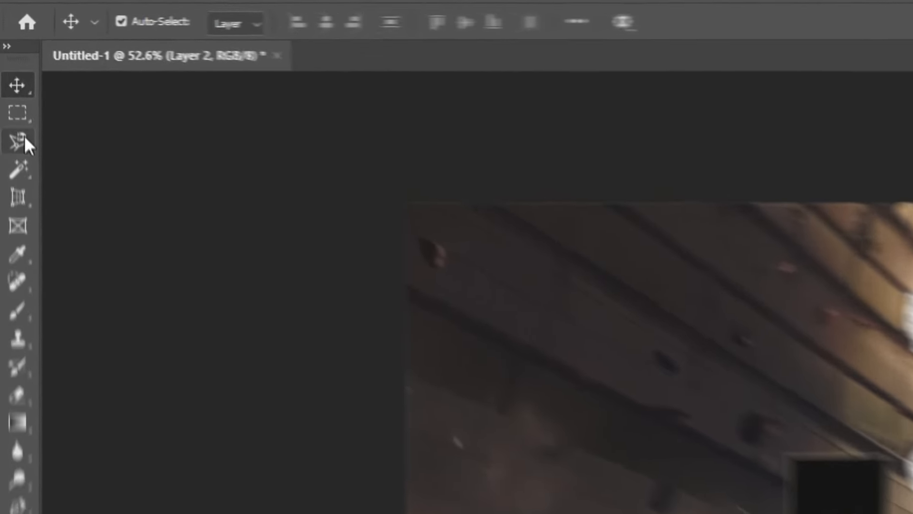
Lasso around the character's cut-out hole and fill it with Generative Fill without a prompt.
{"action": "right_click", "coordinate": [10, 74]}
{"action": "left_click", "coordinate": [70, 74]}
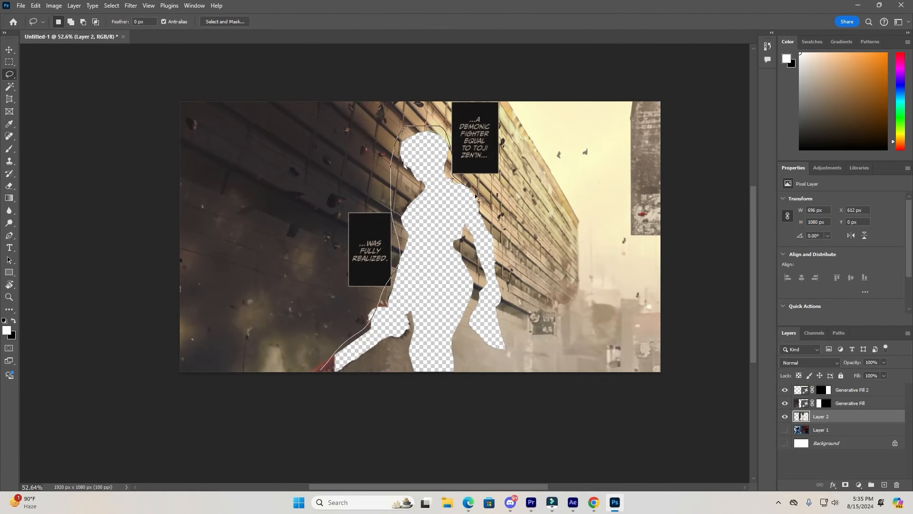
{"action": "mouse_move", "coordinate": [524, 318]}
{"action": "left_mouse_down"}
{"action": "mouse_move", "coordinate": [510, 355]}
{"action": "mouse_move", "coordinate": [442, 470]}
{"action": "mouse_move", "coordinate": [328, 493]}
{"action": "mouse_move", "coordinate": [202, 501]}
{"action": "mouse_move", "coordinate": [217, 458]}
{"action": "mouse_move", "coordinate": [309, 389]}
{"action": "left_mouse_up"}
{"action": "left_click", "coordinate": [350, 381]}
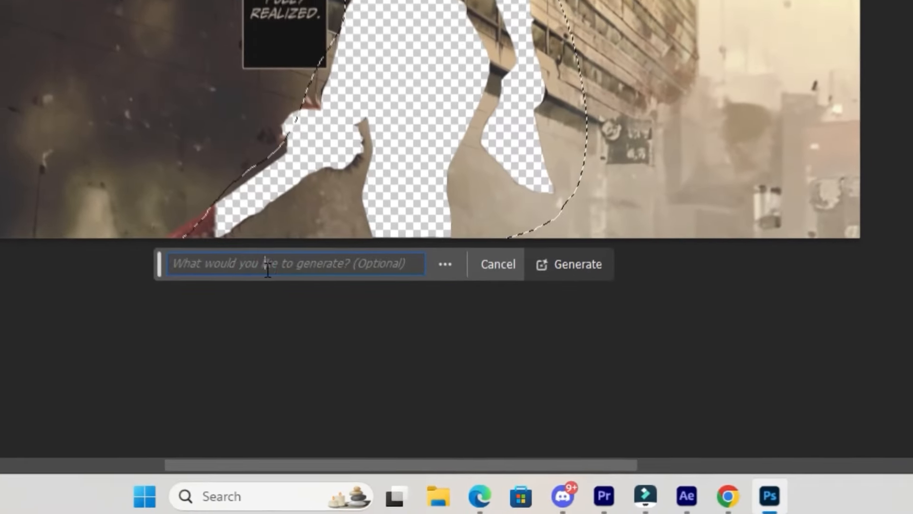
{"action": "left_click", "coordinate": [608, 263]}
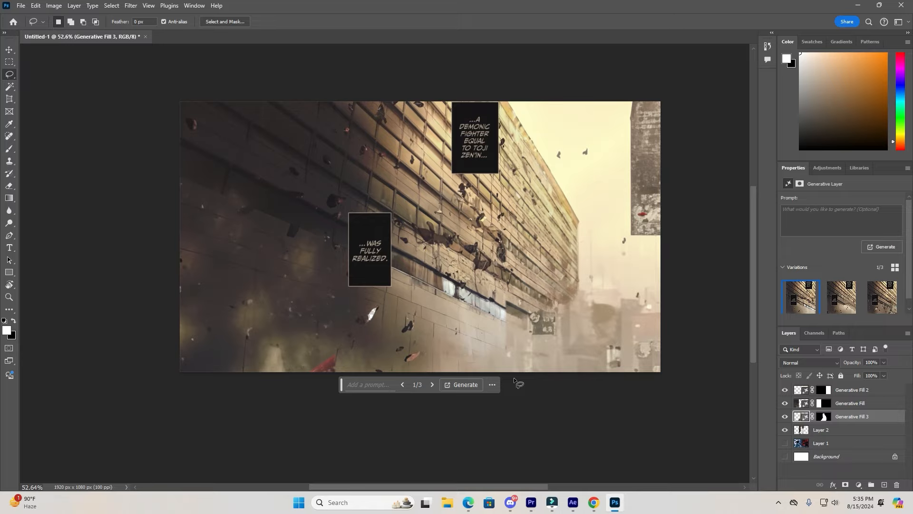
Cycle through the generated variations and settle on the third one.
{"action": "left_click", "coordinate": [841, 307]}
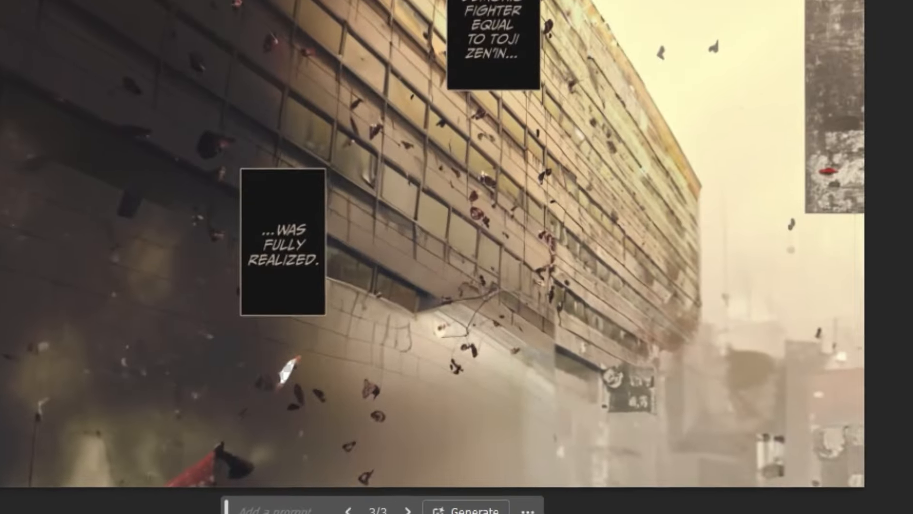
{"action": "left_click", "coordinate": [896, 297]}
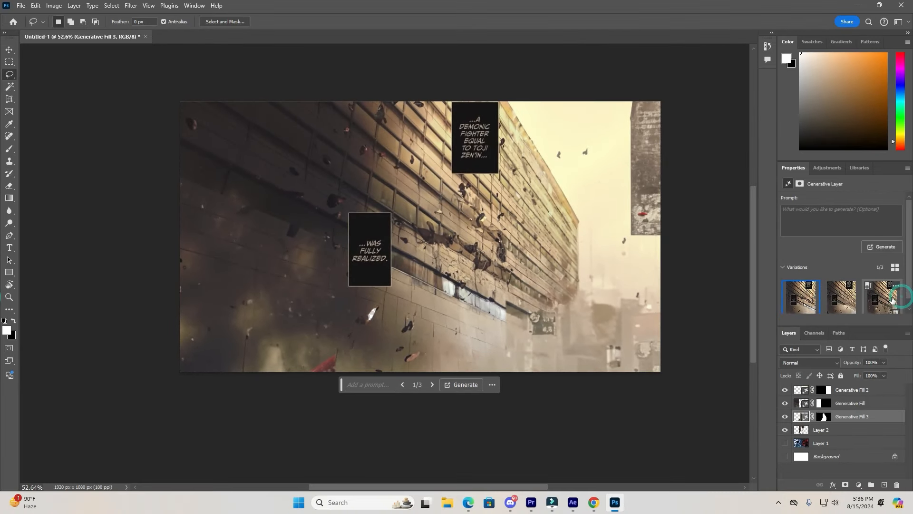
{"action": "left_click", "coordinate": [807, 303]}
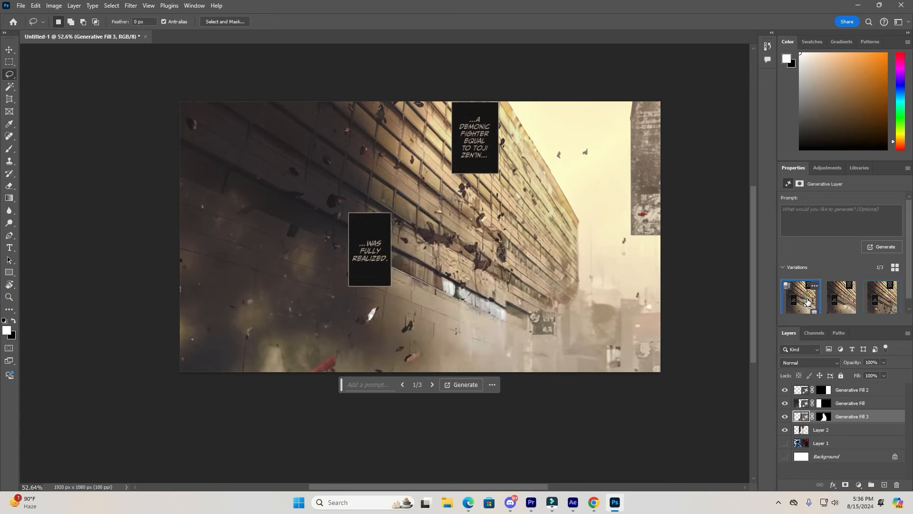
{"action": "left_click", "coordinate": [877, 299]}
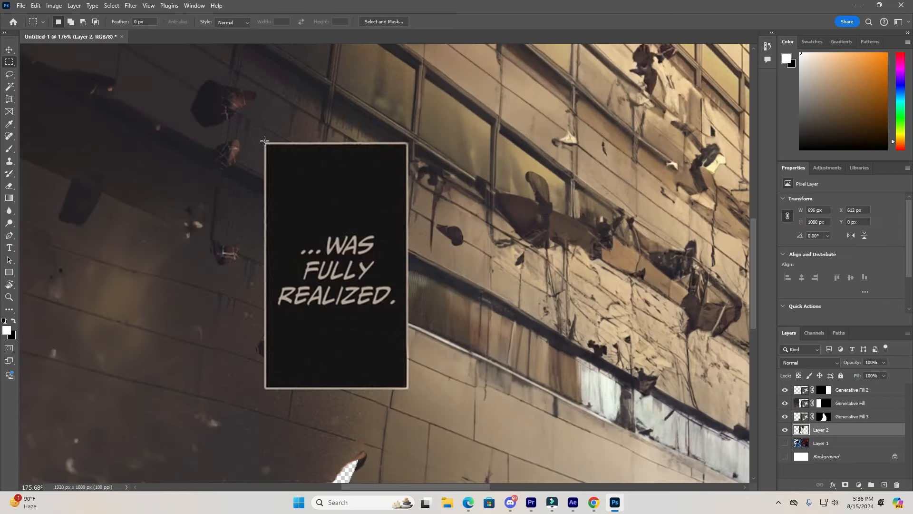
Copy the '...WAS FULLY REALIZED' caption box to a new layer and hide all other layers.
{"action": "left_click_drag", "start_coordinate": [288, 164], "coordinate": [409, 391]}
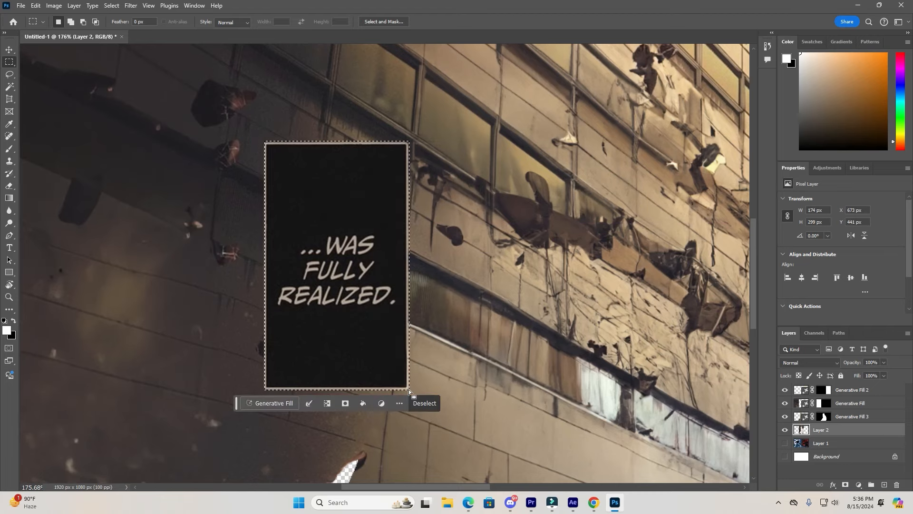
{"action": "key", "text": "ctrl+j"}
{"action": "left_click", "coordinate": [786, 443]}
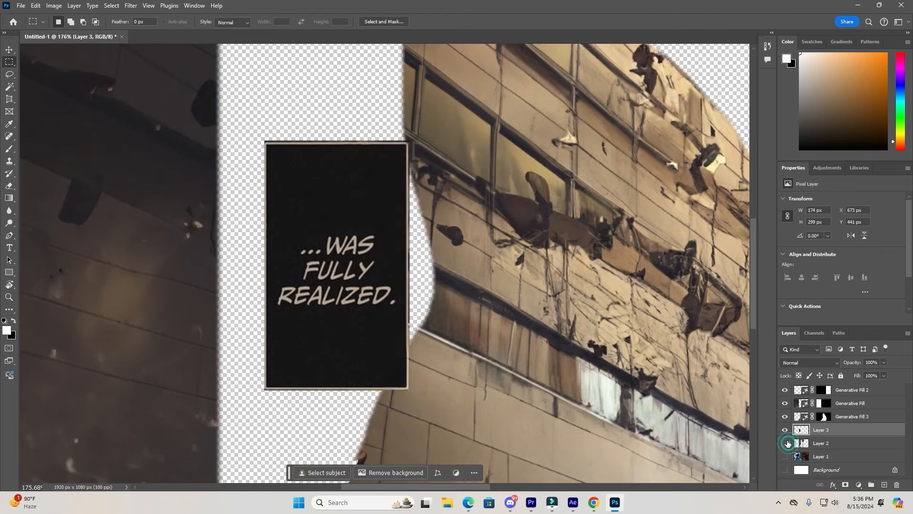
{"action": "left_click", "coordinate": [786, 403]}
{"action": "left_click", "coordinate": [786, 390]}
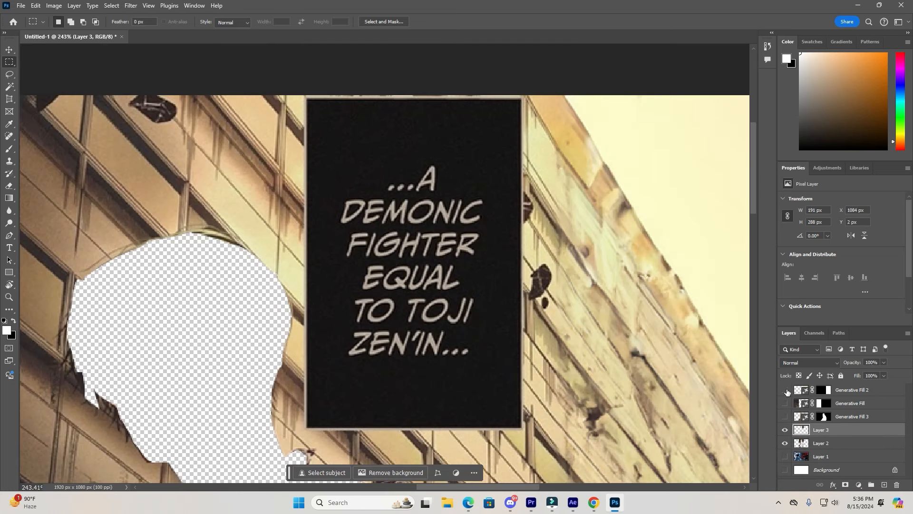
{"action": "left_click", "coordinate": [787, 390]}
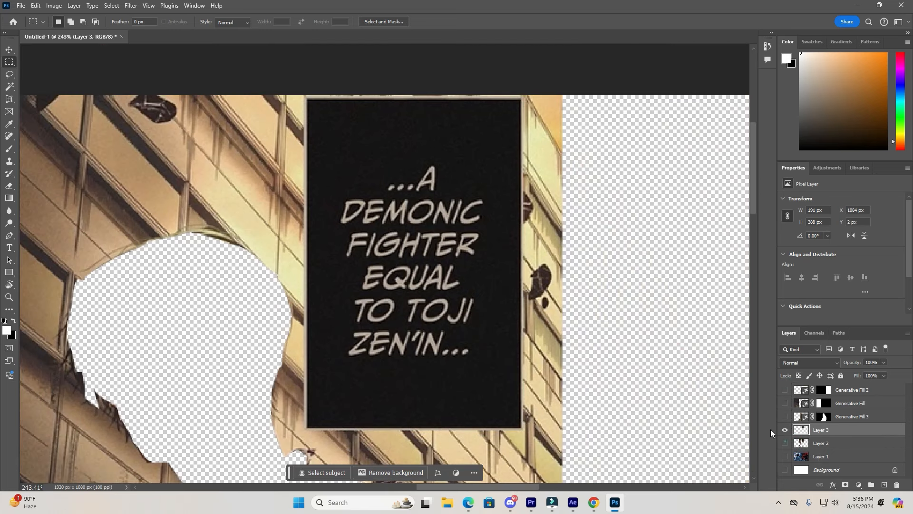
Export the caption layer as a transparent PNG named Use 4.
{"action": "scroll", "coordinate": [598, 284], "scroll_direction": "down", "scroll_amount": 10}
{"action": "left_click_drag", "start_coordinate": [637, 307], "coordinate": [588, 256]}
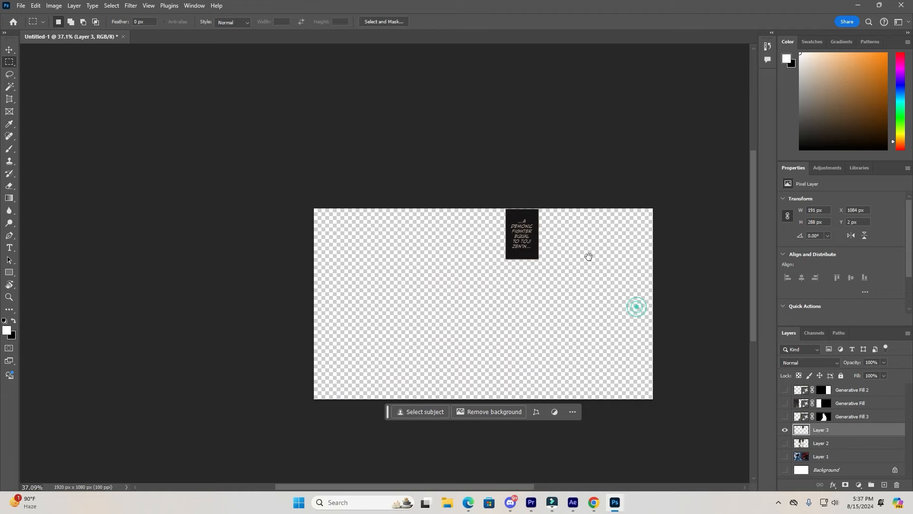
{"action": "key", "text": "v"}
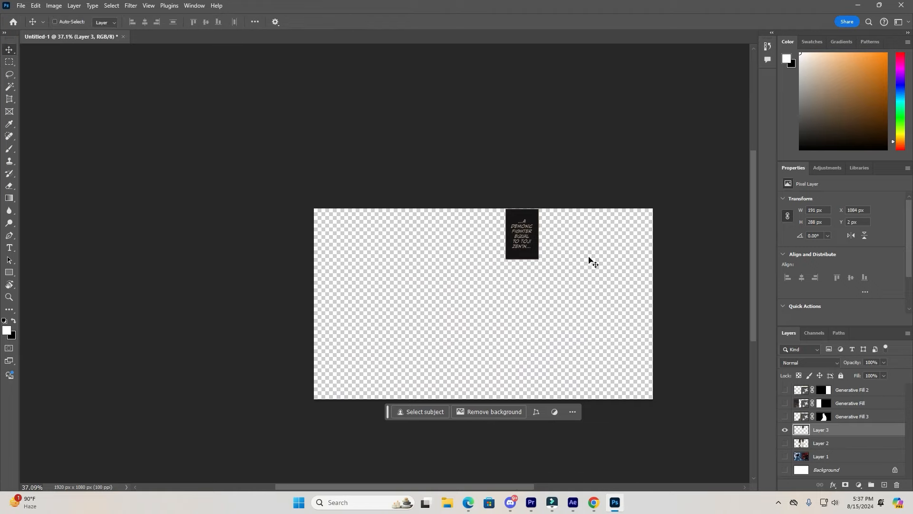
{"action": "key", "text": "ctrl+shift+alt+w"}
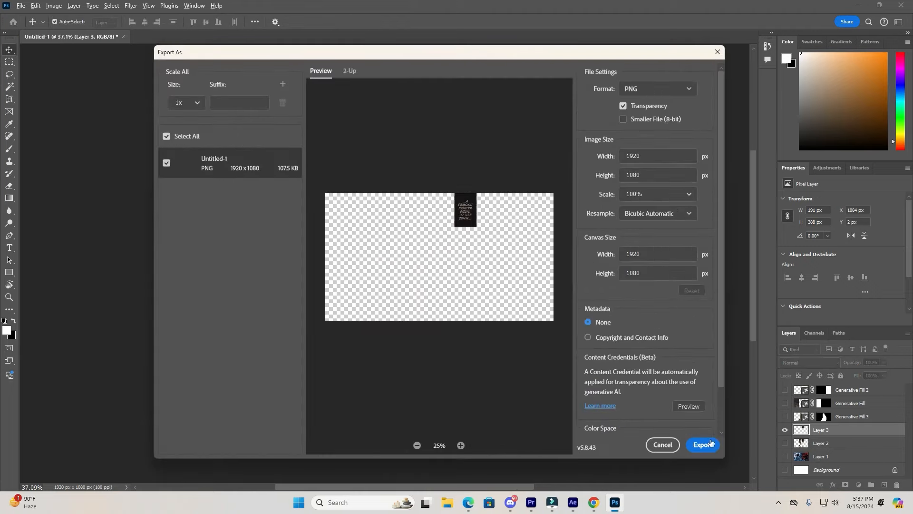
{"action": "left_click", "coordinate": [703, 445]}
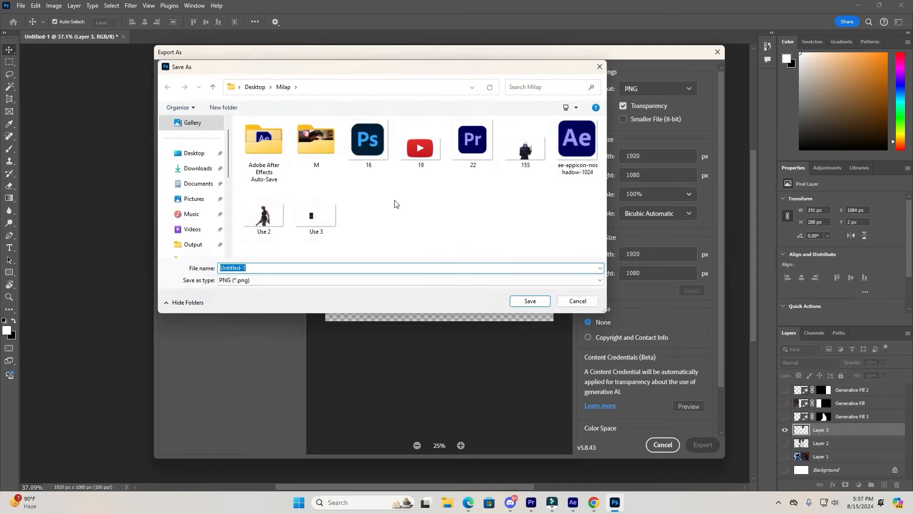
{"action": "type", "text": "Use "}
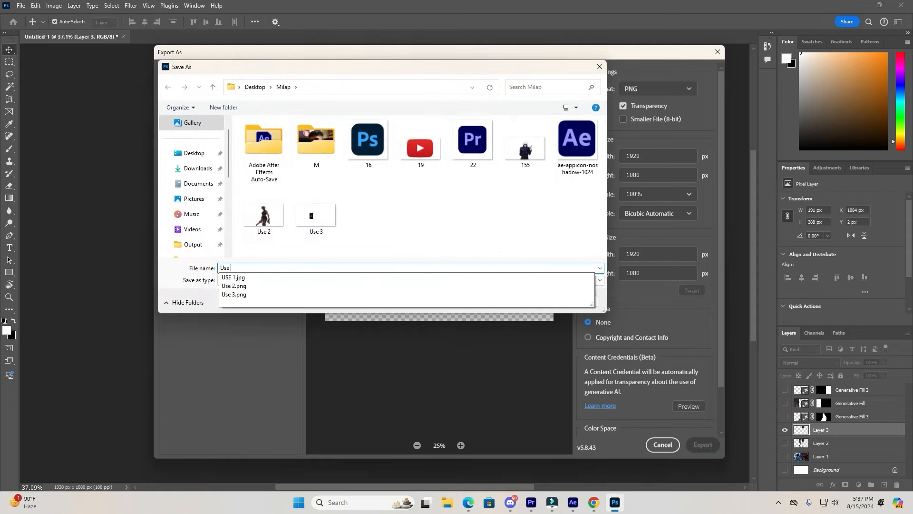
{"action": "type", "text": "4"}
{"action": "key", "text": "Return"}
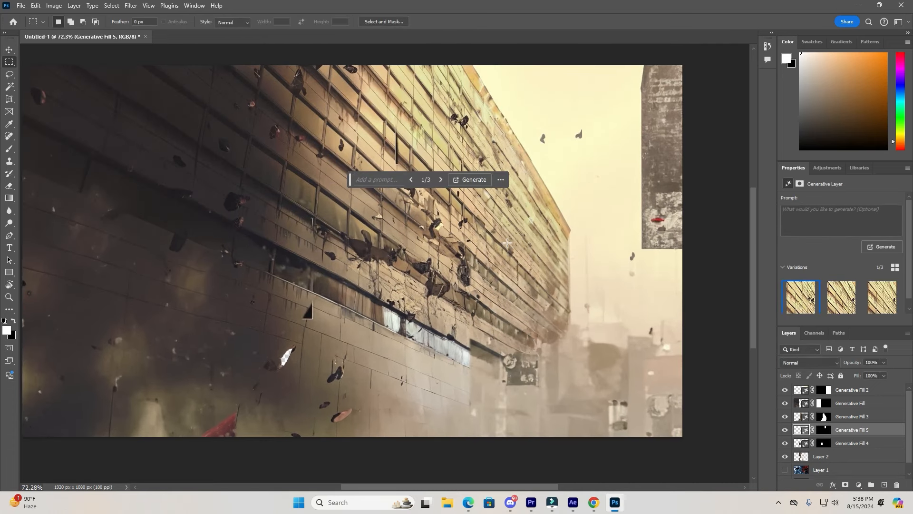
Move the floating contextual task bar off the canvas to the top of the window.
{"action": "scroll", "coordinate": [507, 243], "scroll_direction": "down", "scroll_amount": 1}
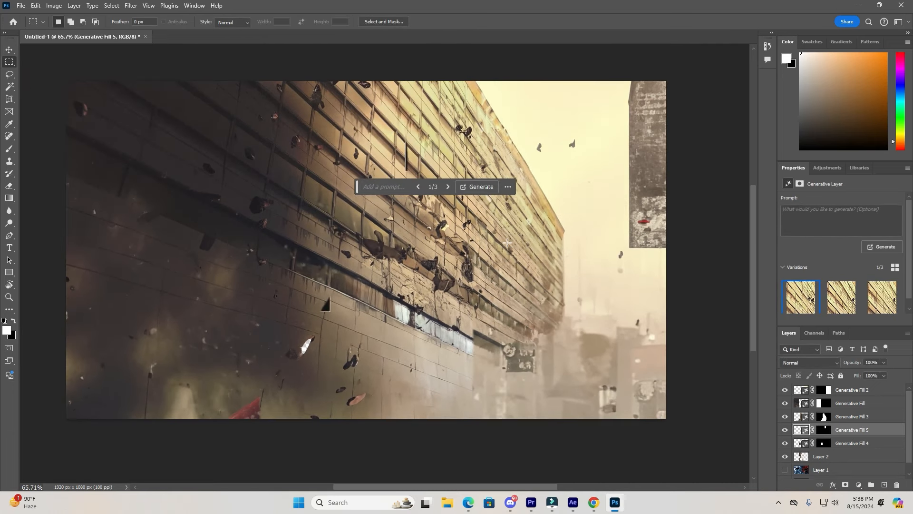
{"action": "mouse_move", "coordinate": [514, 234]}
{"action": "left_mouse_down"}
{"action": "mouse_move", "coordinate": [528, 270]}
{"action": "mouse_move", "coordinate": [513, 238]}
{"action": "mouse_move", "coordinate": [516, 250]}
{"action": "left_mouse_up"}
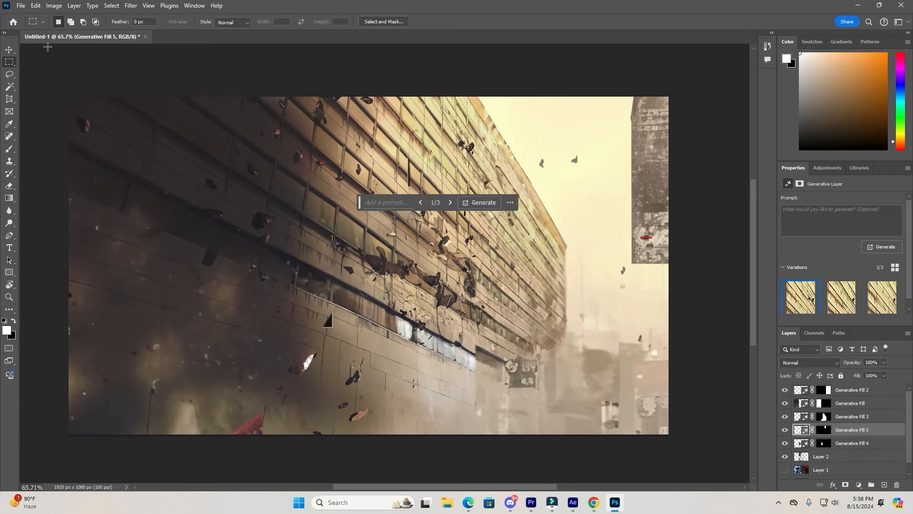
{"action": "left_click", "coordinate": [9, 49]}
{"action": "left_click_drag", "start_coordinate": [359, 202], "coordinate": [478, 45]}
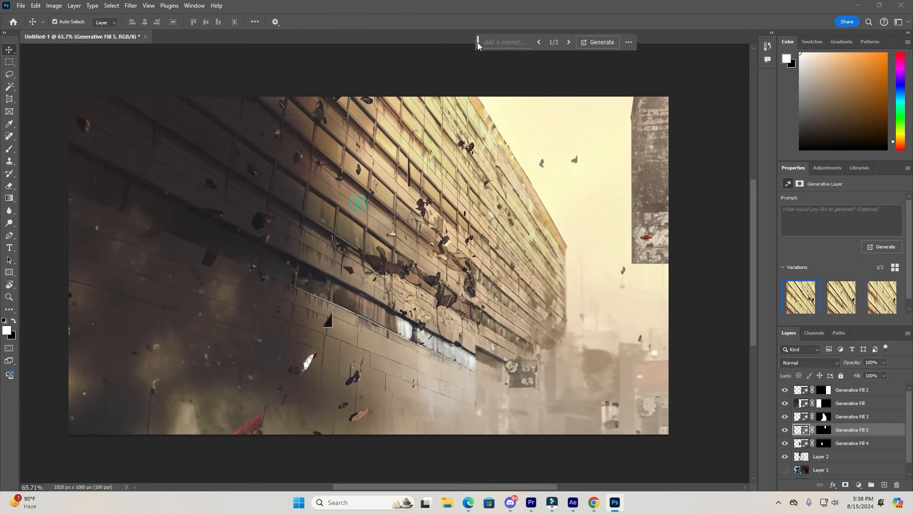
{"action": "left_click", "coordinate": [480, 61]}
Select the Generative Fill 2 layer and compare its variations, returning to the first.
{"action": "scroll", "coordinate": [472, 130], "scroll_direction": "down", "scroll_amount": 4}
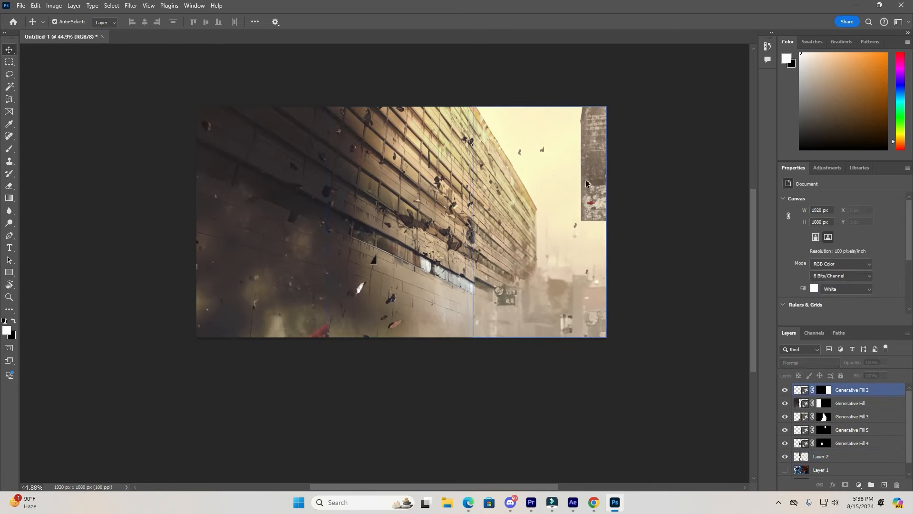
{"action": "scroll", "coordinate": [656, 214], "scroll_direction": "up", "scroll_amount": 3}
{"action": "scroll", "coordinate": [667, 180], "scroll_direction": "up", "scroll_amount": 2}
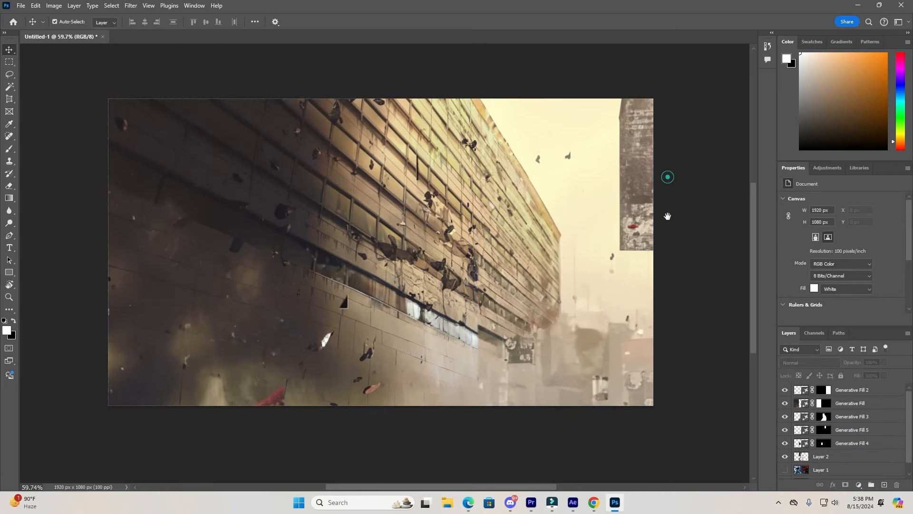
{"action": "left_click", "coordinate": [642, 152]}
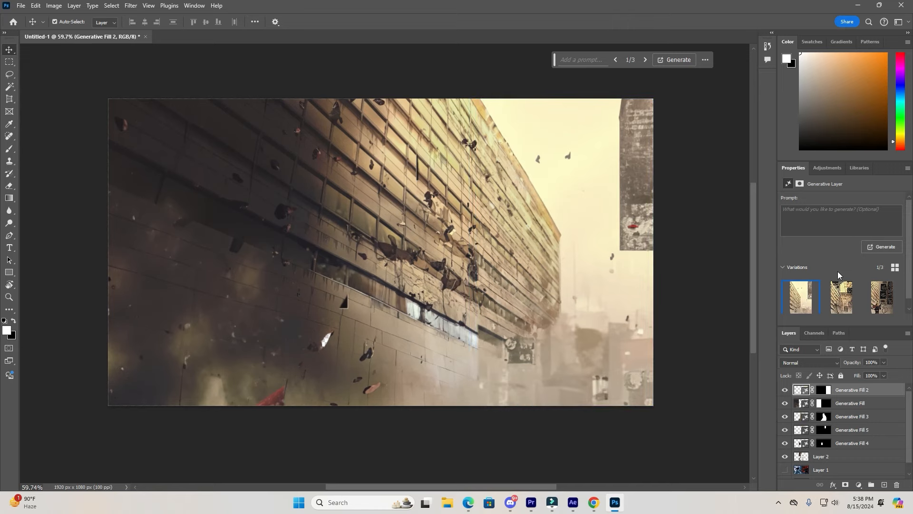
{"action": "left_click", "coordinate": [841, 288]}
{"action": "left_click", "coordinate": [802, 296]}
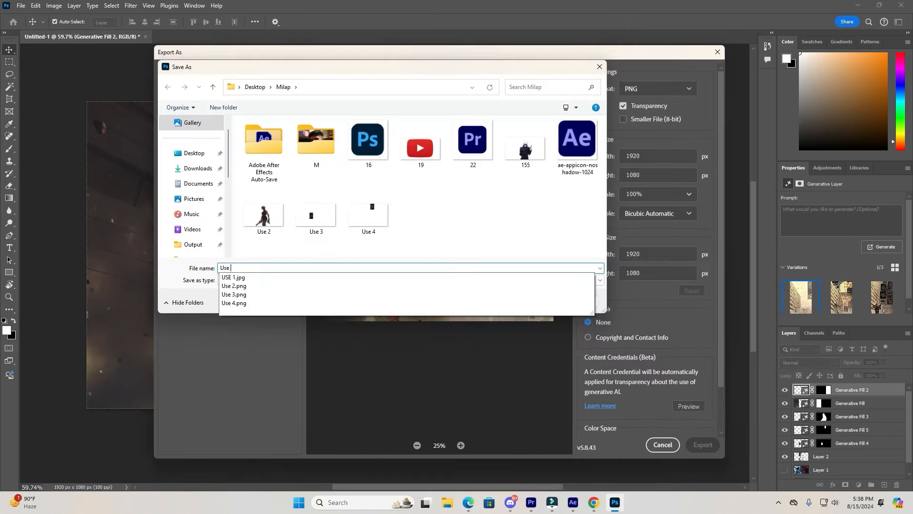
Confirm saving the exported PNG in the Milap folder.
{"action": "key", "text": "Return"}
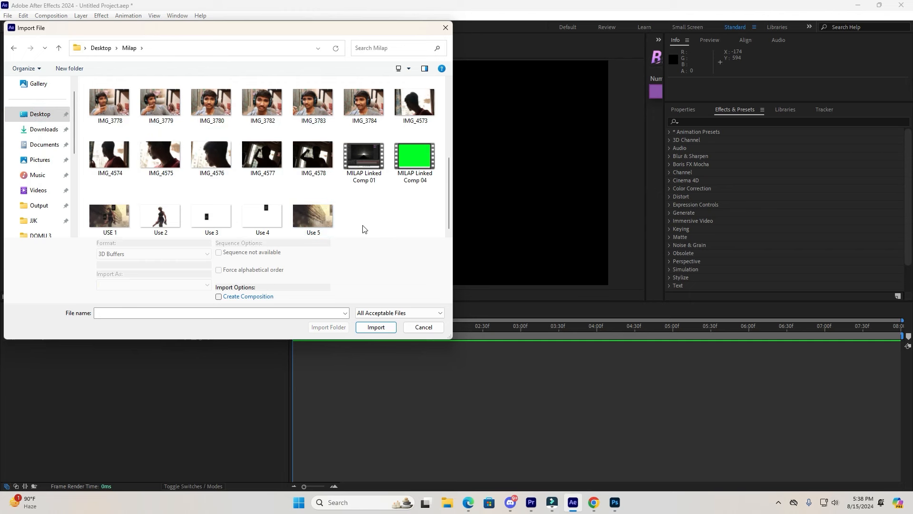
Switch to After Effects and add the Use 5.png background image to Comp 1.
{"action": "left_click_drag", "start_coordinate": [363, 229], "coordinate": [99, 208]}
{"action": "key", "text": "Return"}
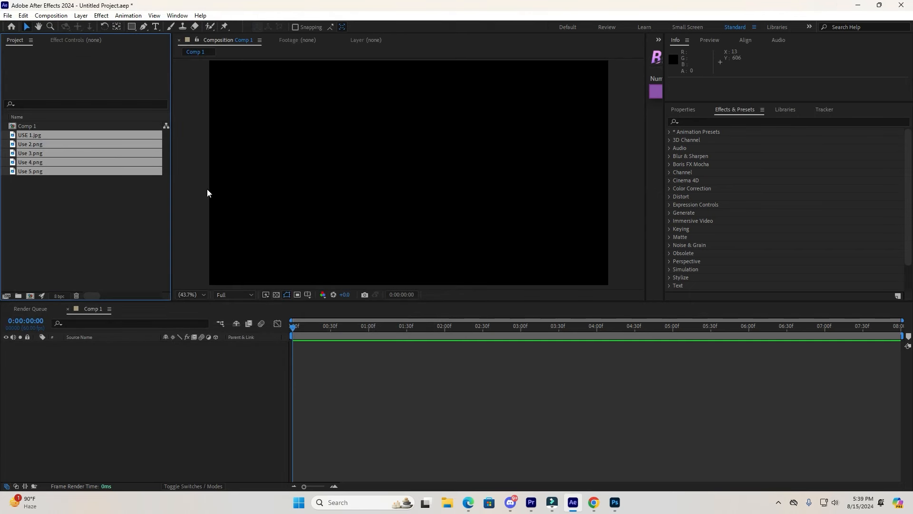
{"action": "left_click", "coordinate": [86, 203]}
{"action": "left_click_drag", "start_coordinate": [47, 174], "coordinate": [147, 397]}
{"action": "scroll", "coordinate": [485, 274], "scroll_direction": "down", "scroll_amount": 2}
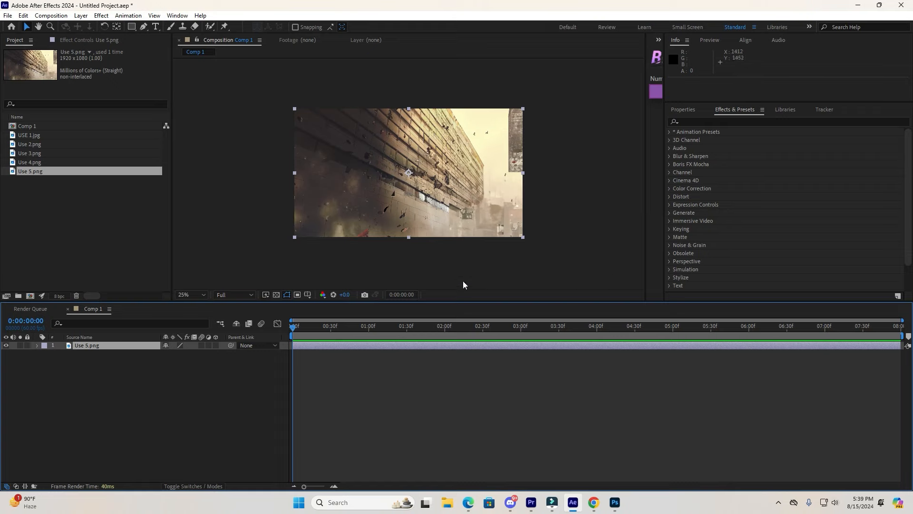
Make the background layer 3D and switch the viewer to a two-view layout.
{"action": "left_click", "coordinate": [215, 345]}
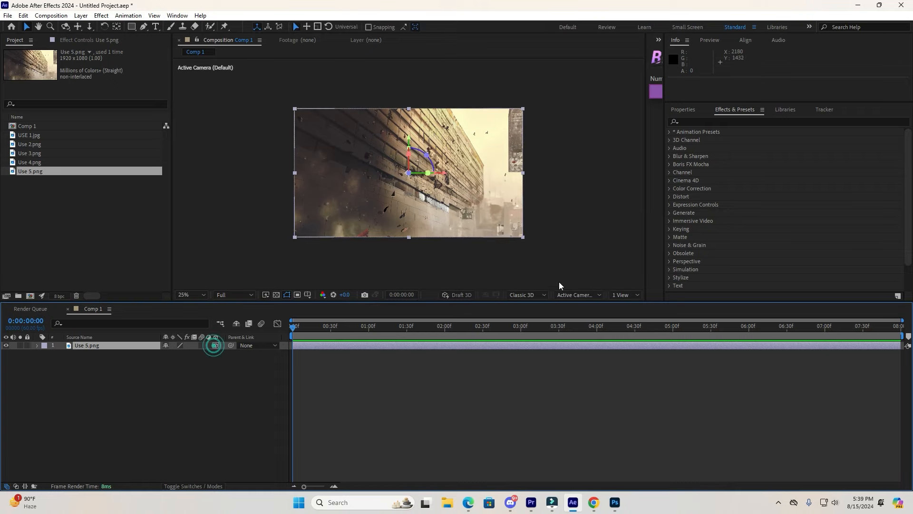
{"action": "left_click", "coordinate": [623, 295]}
{"action": "left_click", "coordinate": [621, 315]}
{"action": "scroll", "coordinate": [525, 185], "scroll_direction": "down", "scroll_amount": 2}
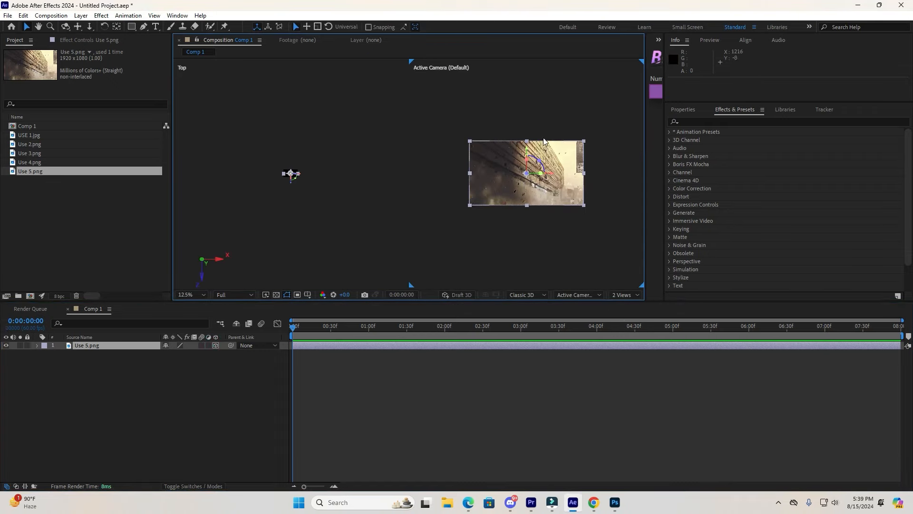
Push the background layer back in depth and scale it to 1155% so it fills the frame.
{"action": "left_click_drag", "start_coordinate": [544, 141], "coordinate": [545, 169]}
{"action": "key", "text": "h"}
{"action": "left_click_drag", "start_coordinate": [311, 179], "coordinate": [293, 84]}
{"action": "key", "text": "v"}
{"action": "key", "text": "h"}
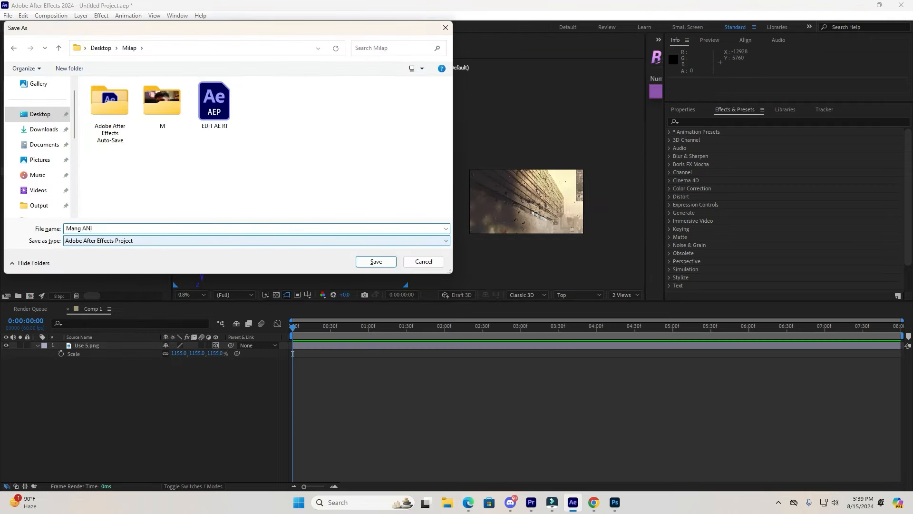
Save the project as Mang ANi in the Milap folder.
{"action": "key", "text": "Return"}
{"action": "left_click", "coordinate": [96, 195]}
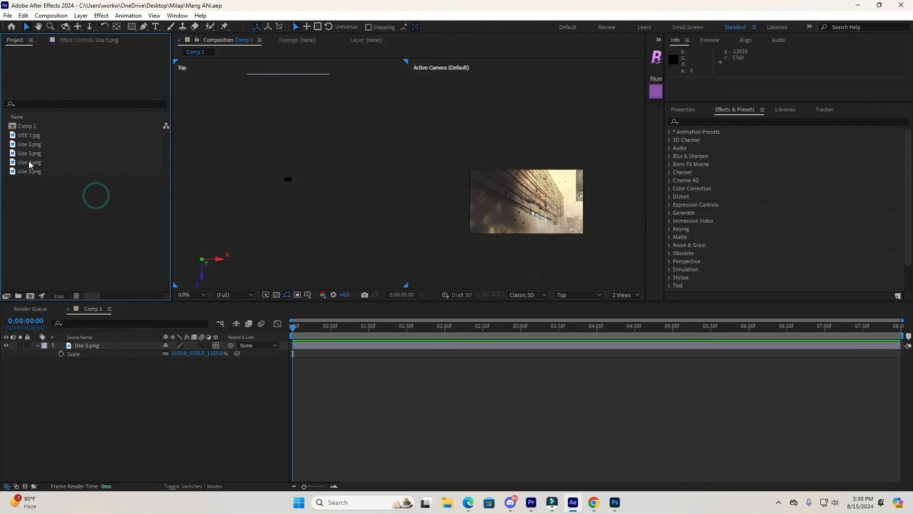
Add the Use 2.png character image to the composition above the background.
{"action": "left_click", "coordinate": [34, 154]}
{"action": "left_click", "coordinate": [36, 146]}
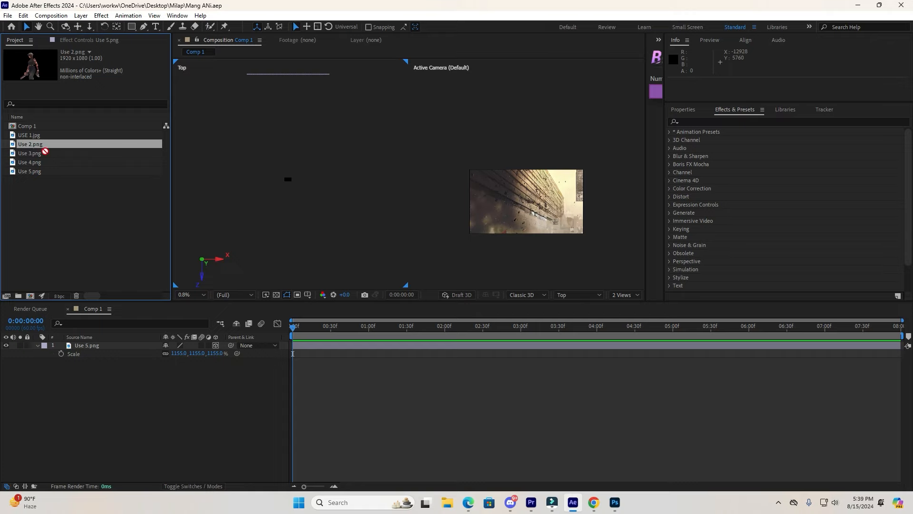
{"action": "left_click_drag", "start_coordinate": [45, 151], "coordinate": [127, 377]}
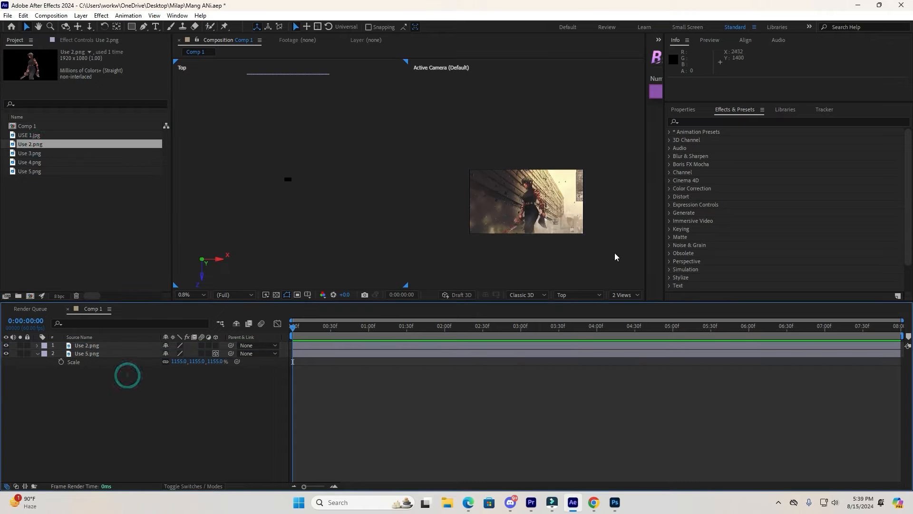
Set the background layer's scale to 1203.9%.
{"action": "left_click_drag", "start_coordinate": [528, 231], "coordinate": [531, 229]}
{"action": "key", "text": "ctrl+z"}
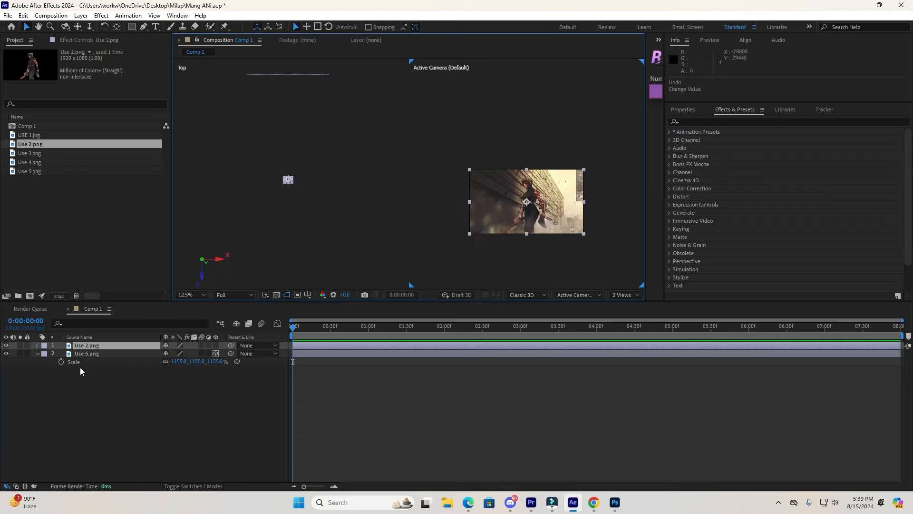
{"action": "left_click", "coordinate": [92, 353]}
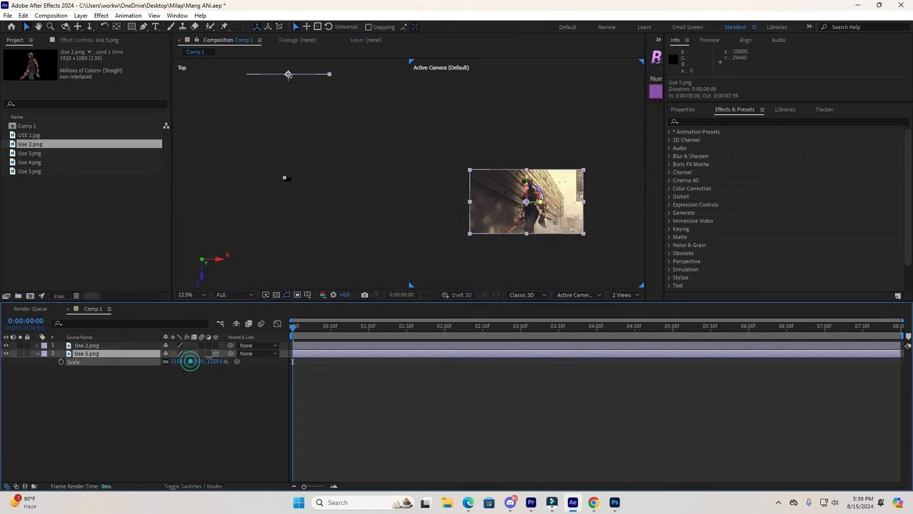
{"action": "left_click_drag", "start_coordinate": [190, 361], "coordinate": [214, 361]}
{"action": "key", "text": "ctrl+z"}
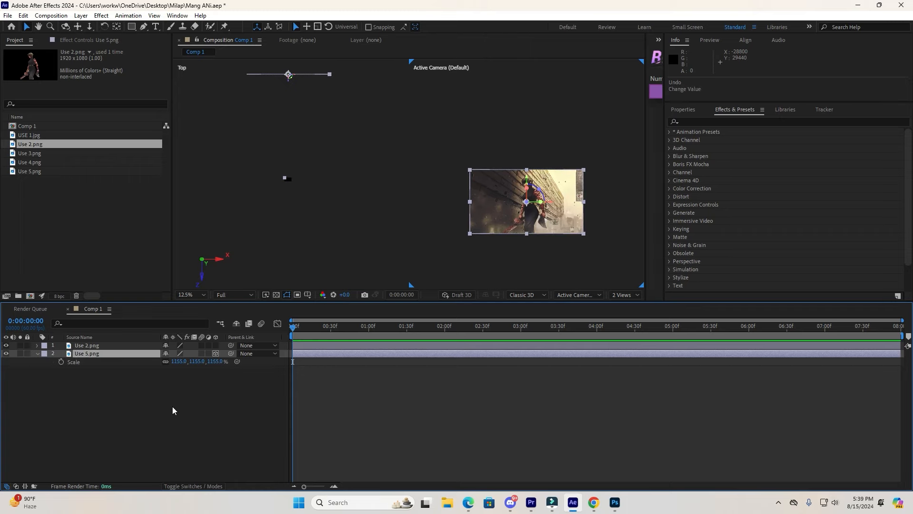
{"action": "key", "text": "ctrl+shift+z"}
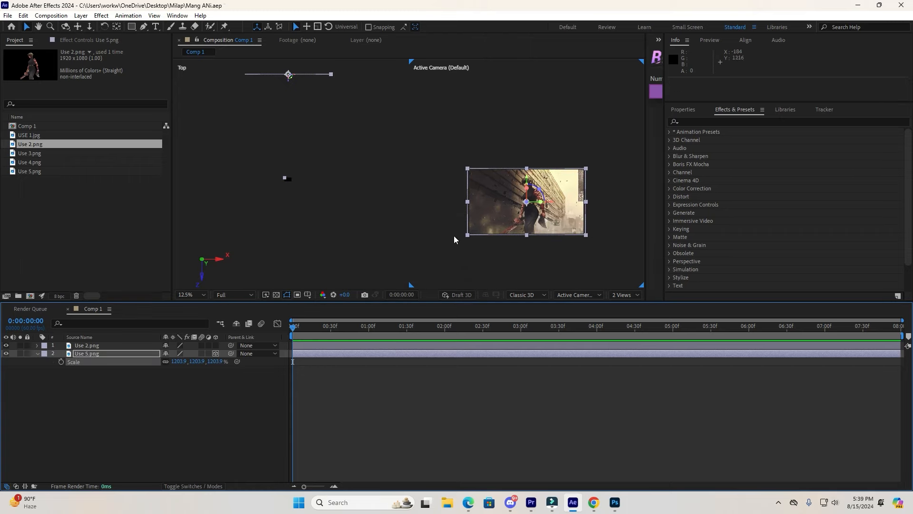
Nudge the character layer slightly to the right in front of the background.
{"action": "left_click", "coordinate": [428, 200]}
{"action": "mouse_move", "coordinate": [535, 204]}
{"action": "left_mouse_down"}
{"action": "mouse_move", "coordinate": [534, 223]}
{"action": "mouse_move", "coordinate": [547, 208]}
{"action": "left_mouse_up"}
{"action": "scroll", "coordinate": [523, 206], "scroll_direction": "up", "scroll_amount": 3}
{"action": "key", "text": "space"}
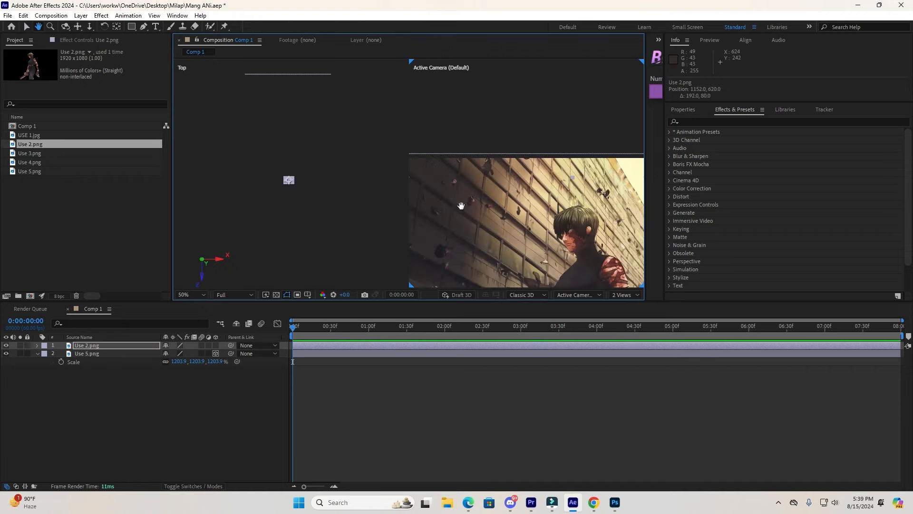
{"action": "left_click_drag", "start_coordinate": [461, 204], "coordinate": [586, 181]}
{"action": "scroll", "coordinate": [484, 206], "scroll_direction": "down", "scroll_amount": 6}
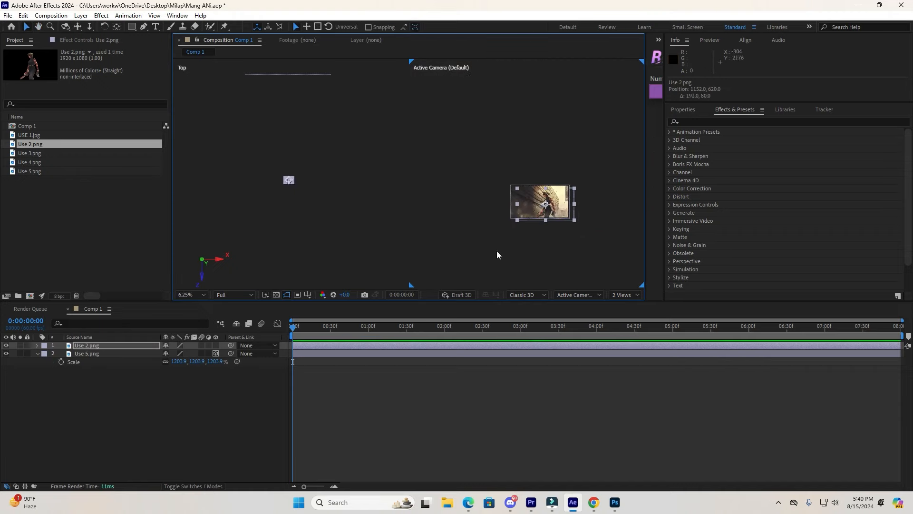
{"action": "scroll", "coordinate": [517, 212], "scroll_direction": "up", "scroll_amount": 4}
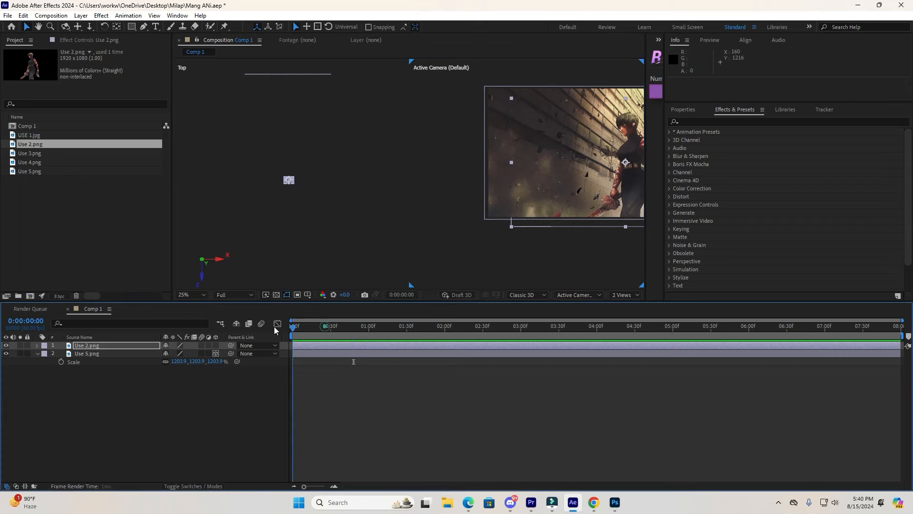
{"action": "scroll", "coordinate": [527, 173], "scroll_direction": "down", "scroll_amount": 1}
{"action": "key", "text": "space"}
{"action": "left_click_drag", "start_coordinate": [577, 158], "coordinate": [567, 159]}
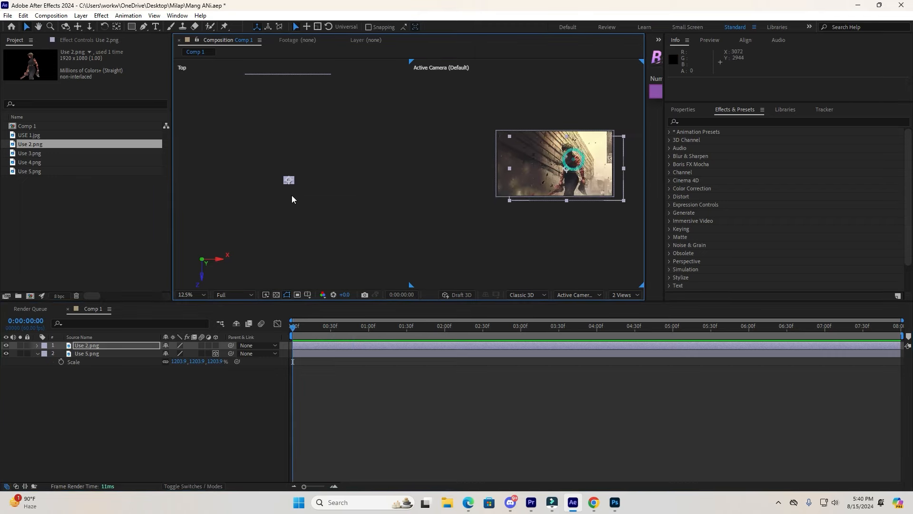
{"action": "key", "text": "ctrl+z"}
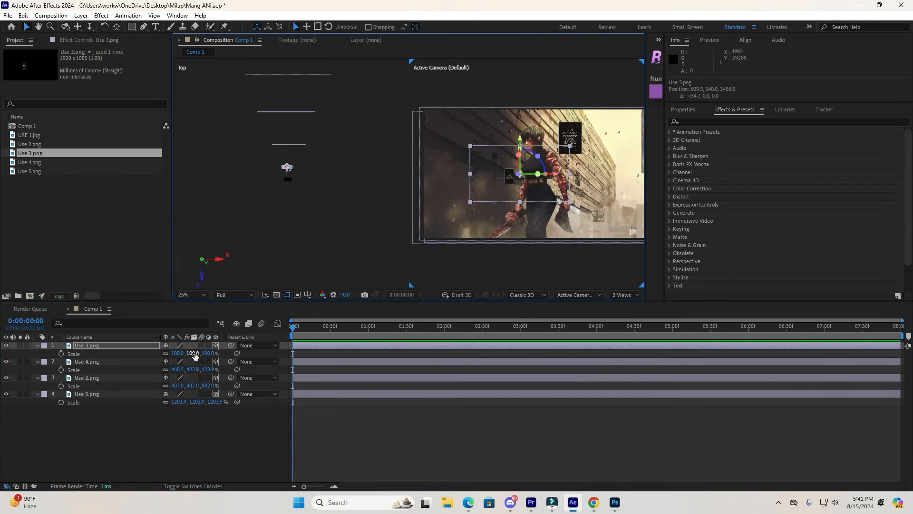
Scale the Use 3.png caption layer to 306% and reposition it in the frame.
{"action": "left_click_drag", "start_coordinate": [310, 354], "coordinate": [294, 356]}
{"action": "left_click_drag", "start_coordinate": [554, 175], "coordinate": [572, 171]}
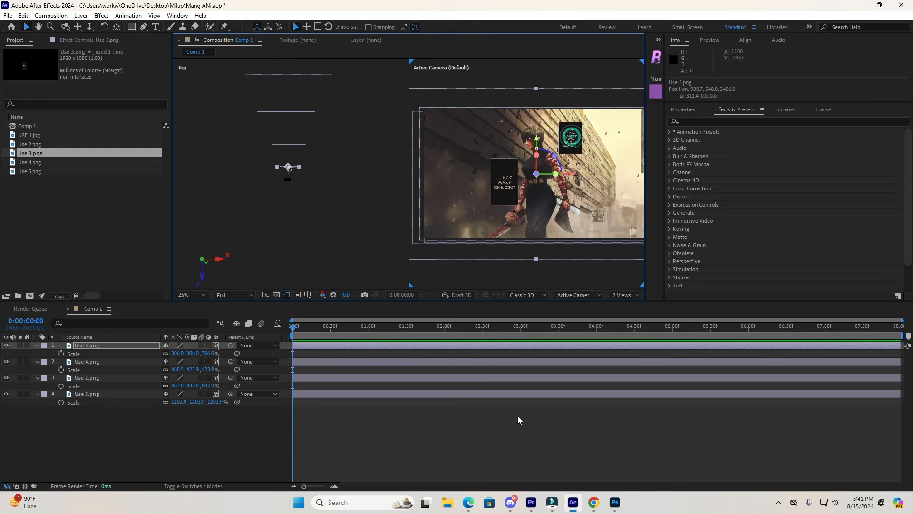
{"action": "left_click", "coordinate": [514, 438]}
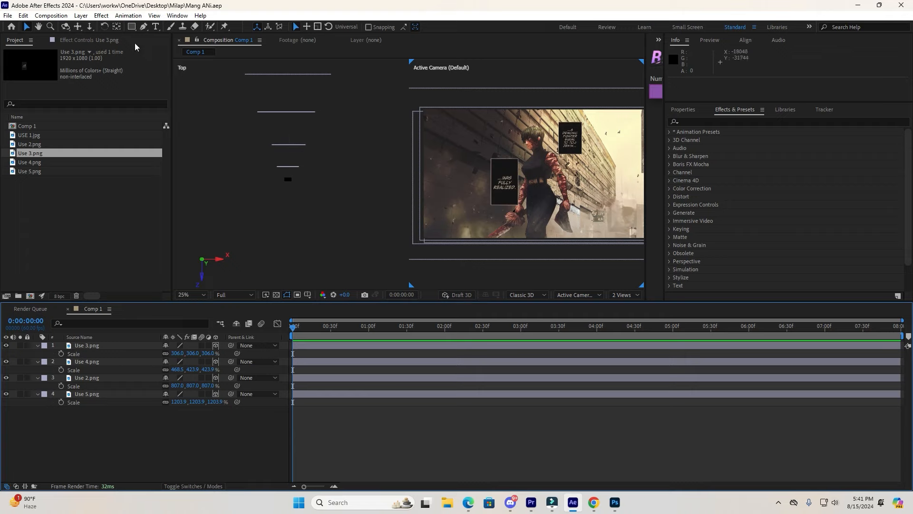
{"action": "key", "text": "Tab"}
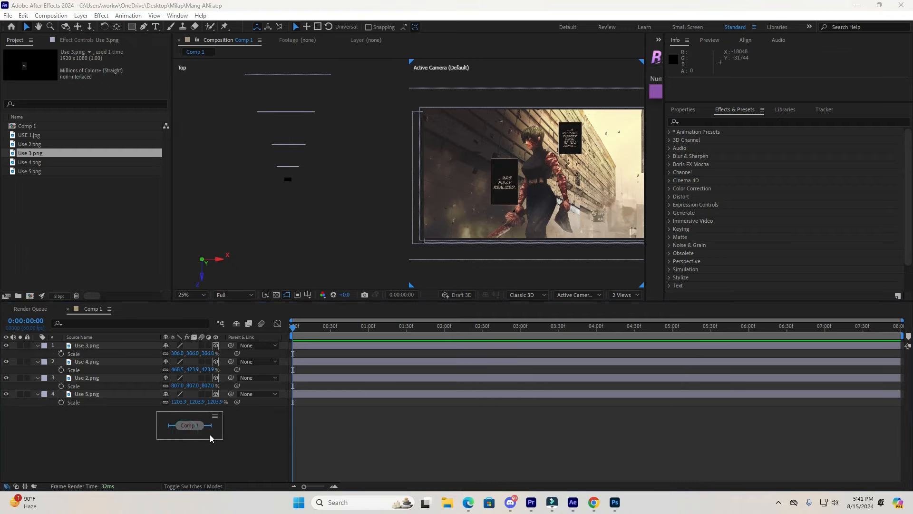
{"action": "left_click", "coordinate": [217, 416]}
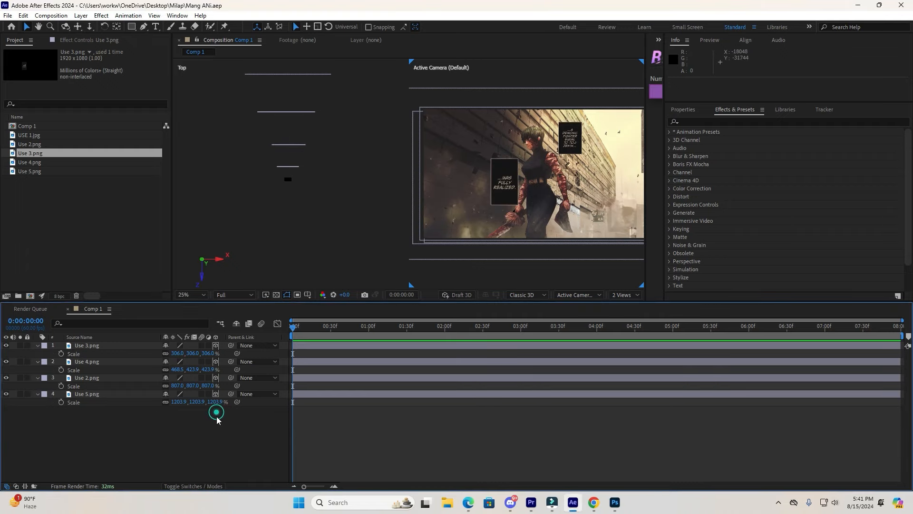
{"action": "mouse_move", "coordinate": [98, 307]}
{"action": "left_mouse_down"}
{"action": "mouse_move", "coordinate": [121, 437]}
{"action": "mouse_move", "coordinate": [104, 305]}
{"action": "left_mouse_up"}
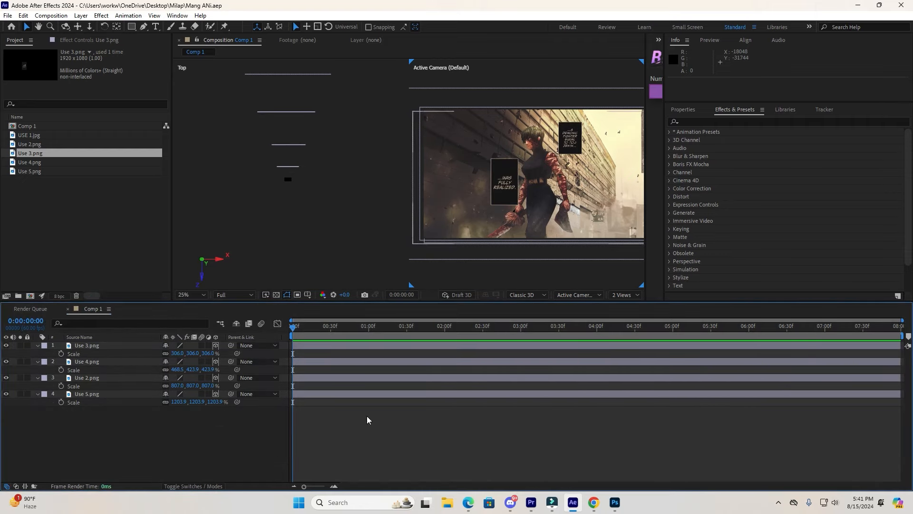
Add a new two-node camera with the 50mm preset to the composition.
{"action": "right_click", "coordinate": [156, 422]}
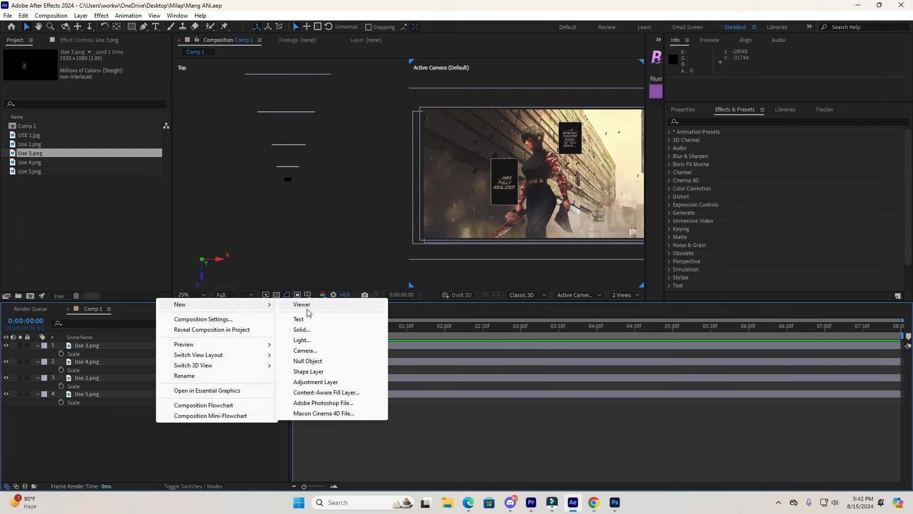
{"action": "left_click", "coordinate": [306, 350]}
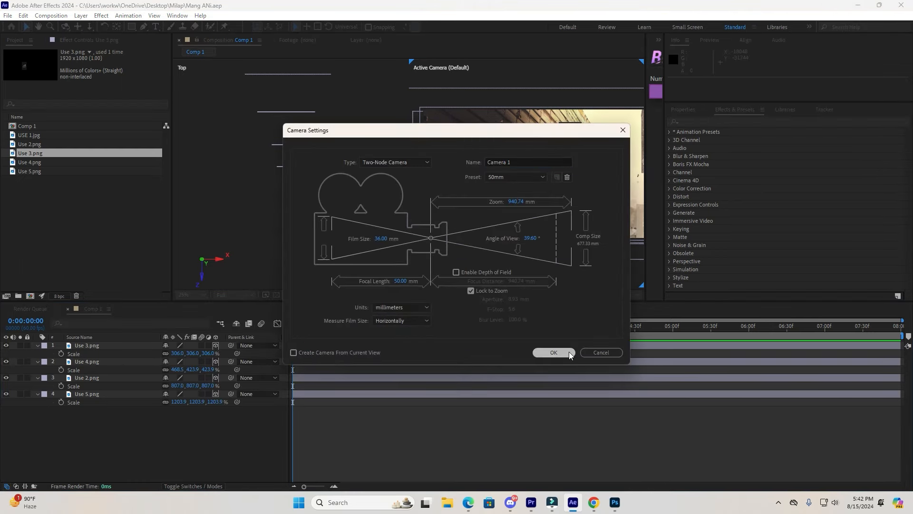
{"action": "left_click", "coordinate": [566, 352]}
{"action": "left_click_drag", "start_coordinate": [289, 183], "coordinate": [310, 205]}
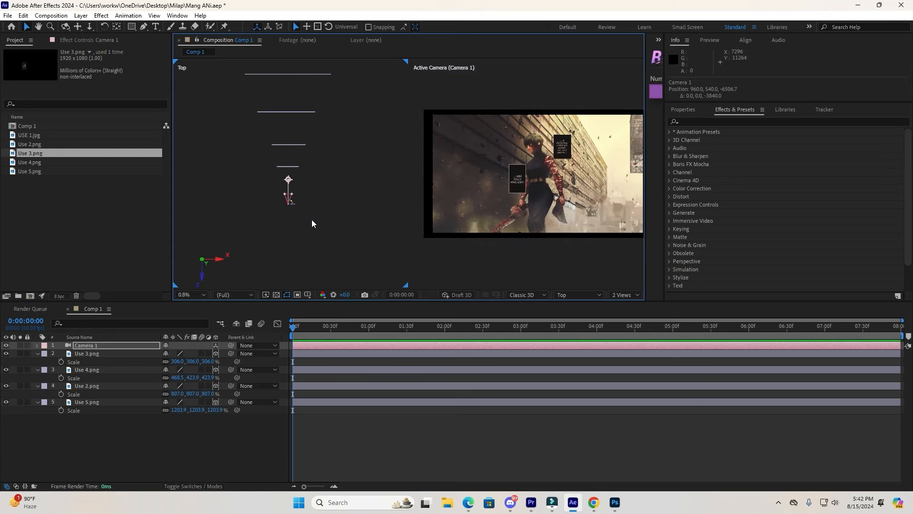
{"action": "left_click", "coordinate": [312, 224]}
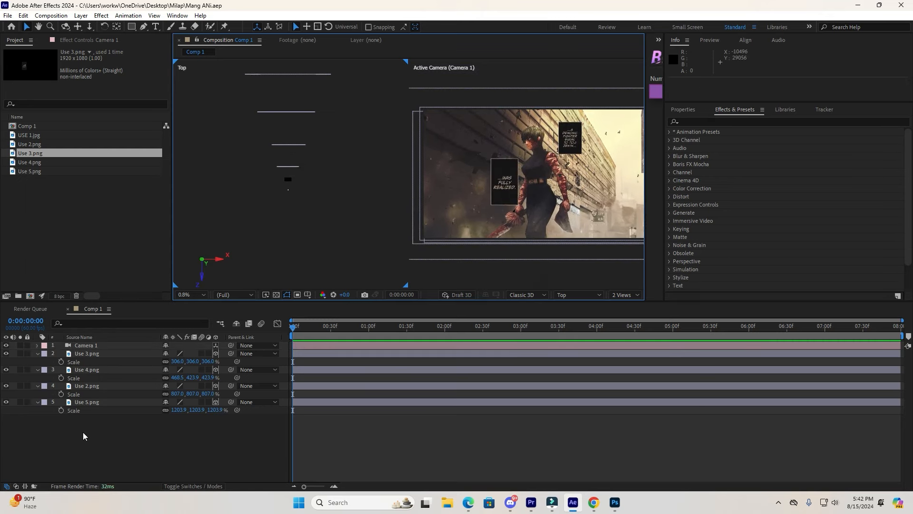
Select the character layer and switch the viewer back to a single enlarged view.
{"action": "left_click", "coordinate": [93, 385]}
{"action": "left_click", "coordinate": [5, 386]}
{"action": "left_click", "coordinate": [5, 386]}
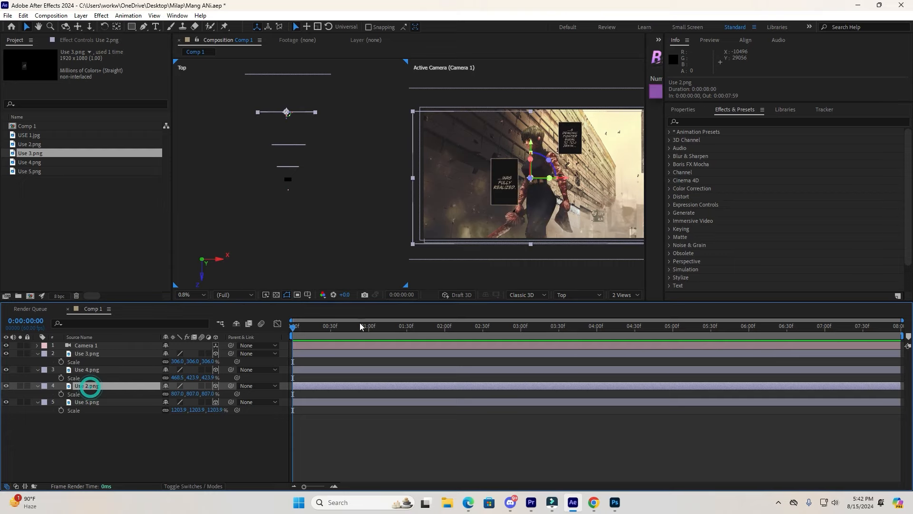
{"action": "left_click", "coordinate": [633, 295]}
{"action": "left_click", "coordinate": [627, 304]}
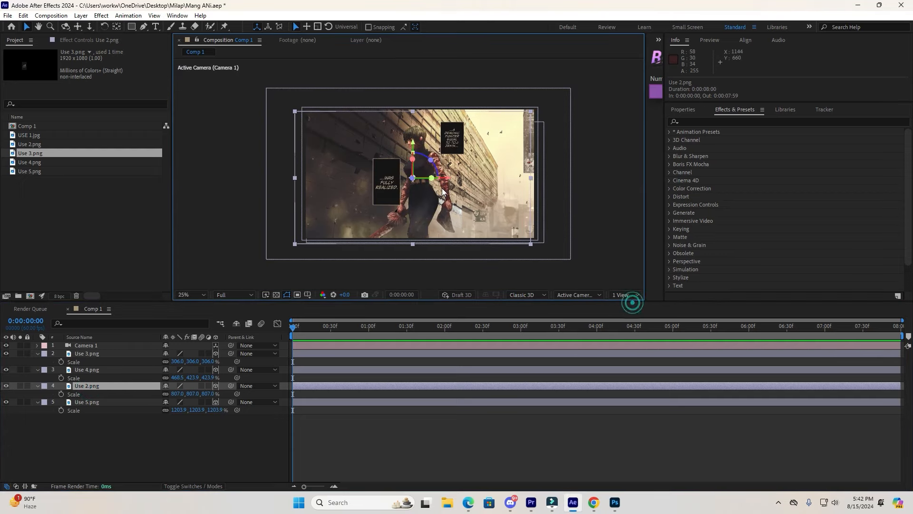
{"action": "left_click", "coordinate": [192, 294]}
{"action": "left_click", "coordinate": [198, 304]}
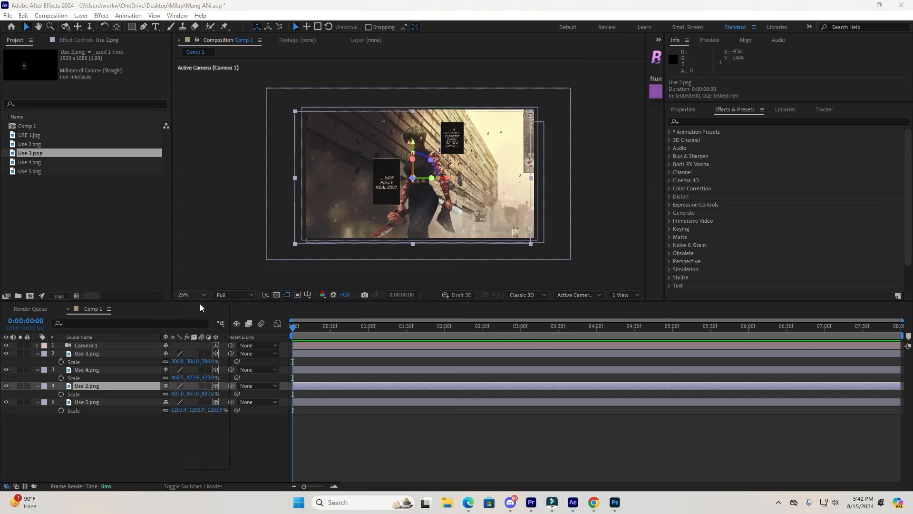
{"action": "left_click_drag", "start_coordinate": [444, 175], "coordinate": [450, 172]}
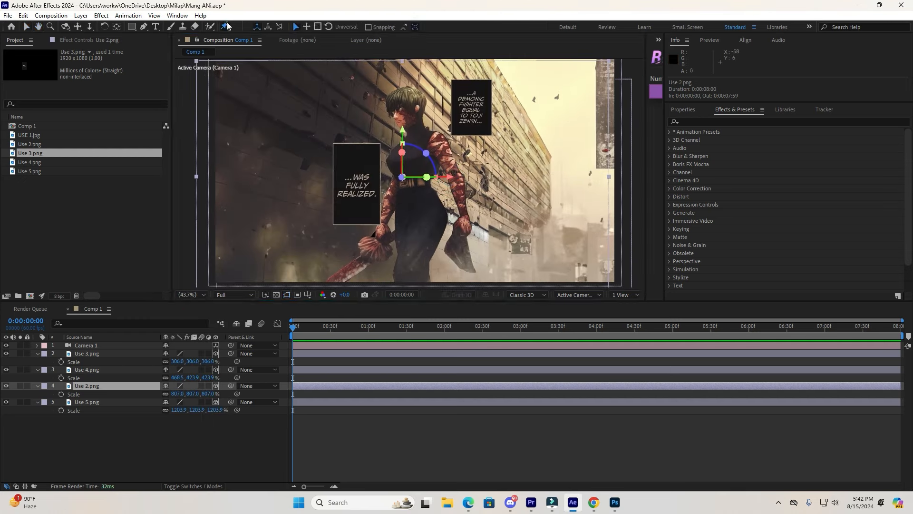
Place Puppet pins on the character's head, shoulder, waist, hands and feet.
{"action": "left_click", "coordinate": [226, 26]}
{"action": "left_click", "coordinate": [410, 96]}
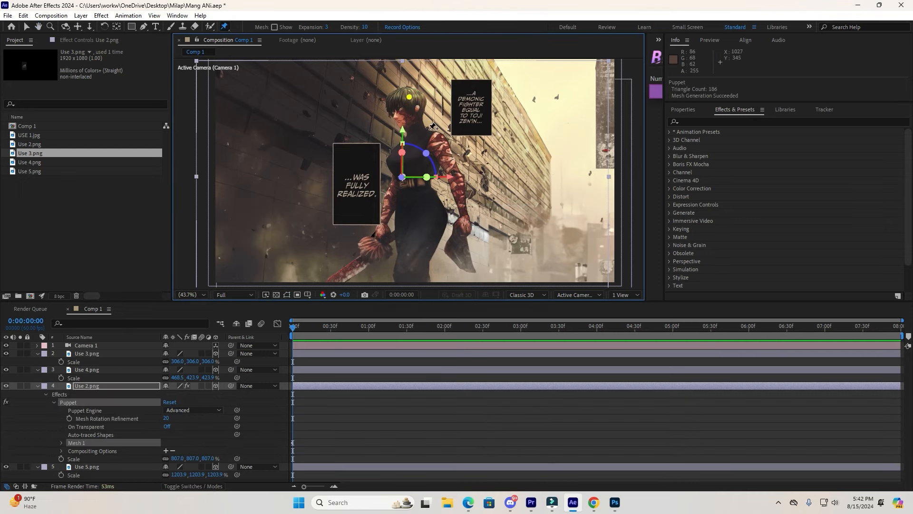
{"action": "left_click", "coordinate": [412, 192]}
{"action": "left_click", "coordinate": [408, 274]}
{"action": "left_click", "coordinate": [466, 216]}
{"action": "left_click", "coordinate": [439, 133]}
{"action": "left_click", "coordinate": [460, 175]}
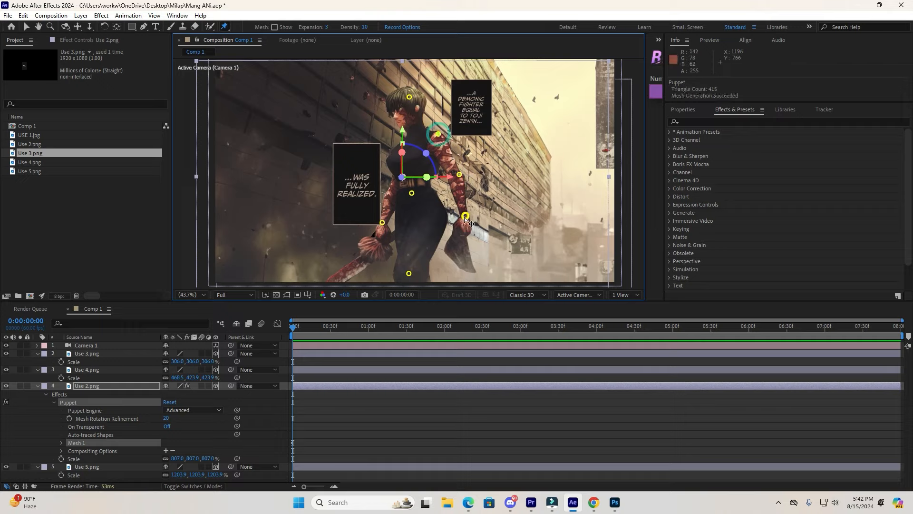
Drag the puppet pins on the character's hands to reposition her arms.
{"action": "left_click_drag", "start_coordinate": [465, 217], "coordinate": [447, 206]}
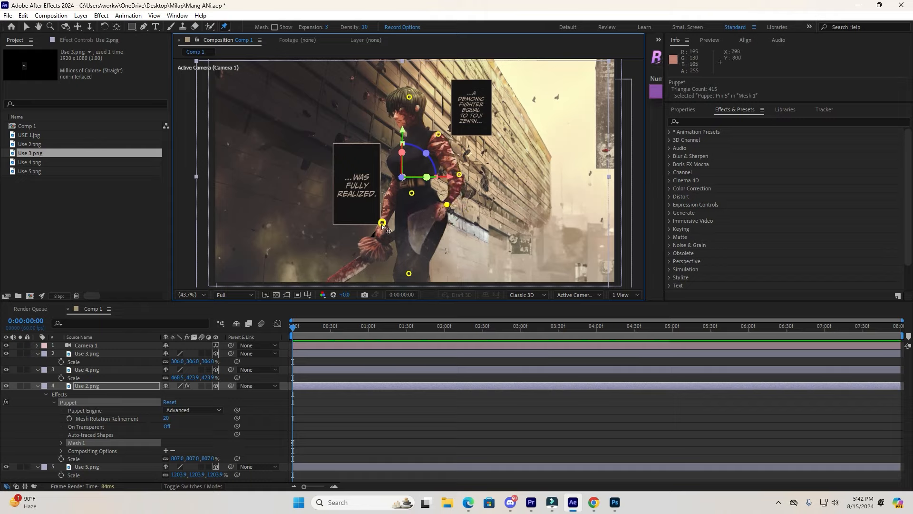
{"action": "left_click_drag", "start_coordinate": [382, 224], "coordinate": [375, 216]}
{"action": "key", "text": "ctrl+z"}
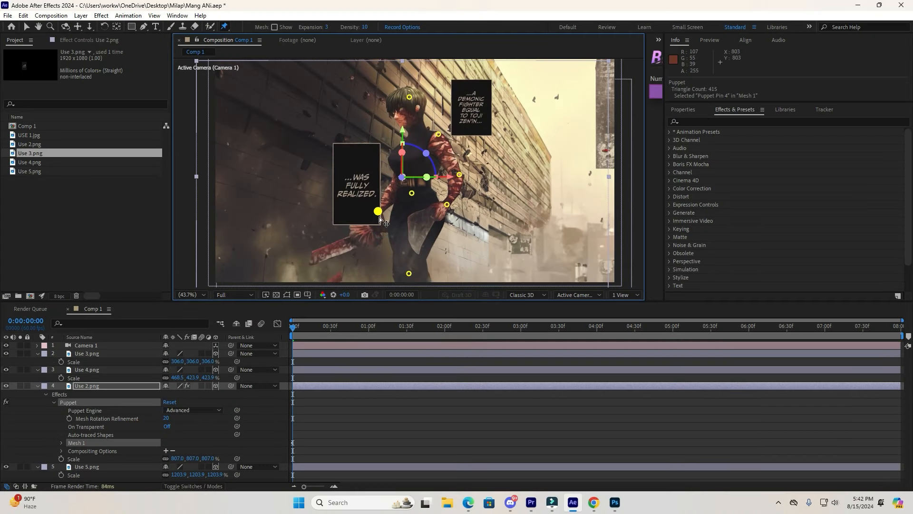
{"action": "left_click_drag", "start_coordinate": [384, 227], "coordinate": [379, 205]}
{"action": "key", "text": "ctrl+z"}
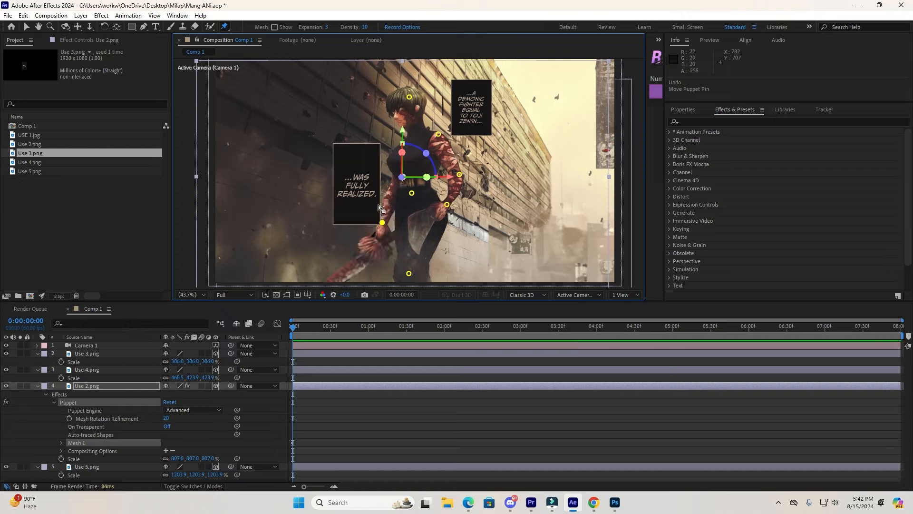
{"action": "left_click_drag", "start_coordinate": [409, 97], "coordinate": [405, 98]}
{"action": "key", "text": "ctrl+z"}
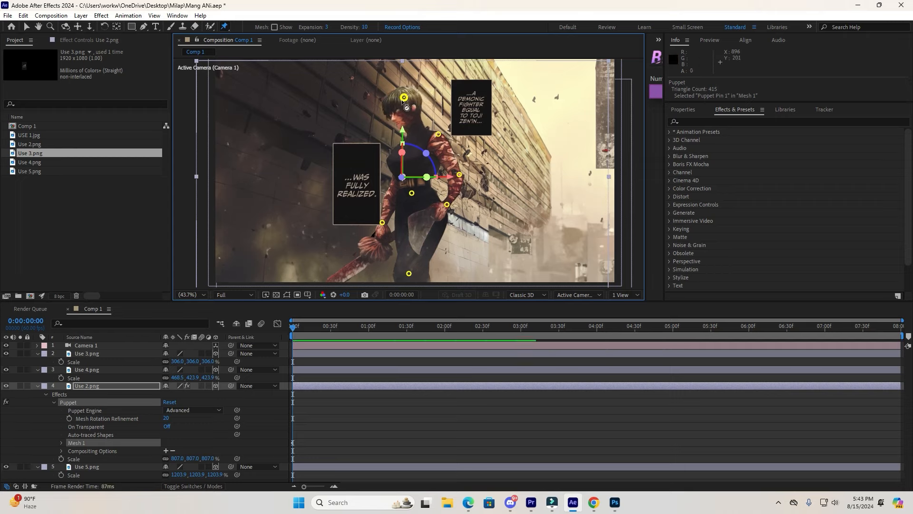
Save the project and re-pin the character's right arm with new pins on the hand and shoulder.
{"action": "key", "text": "ctrl+s"}
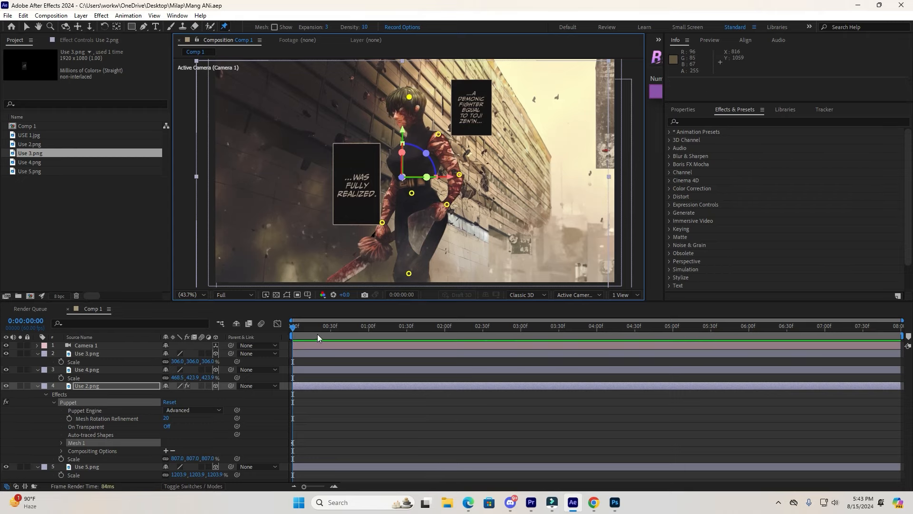
{"action": "left_click_drag", "start_coordinate": [299, 327], "coordinate": [440, 332]}
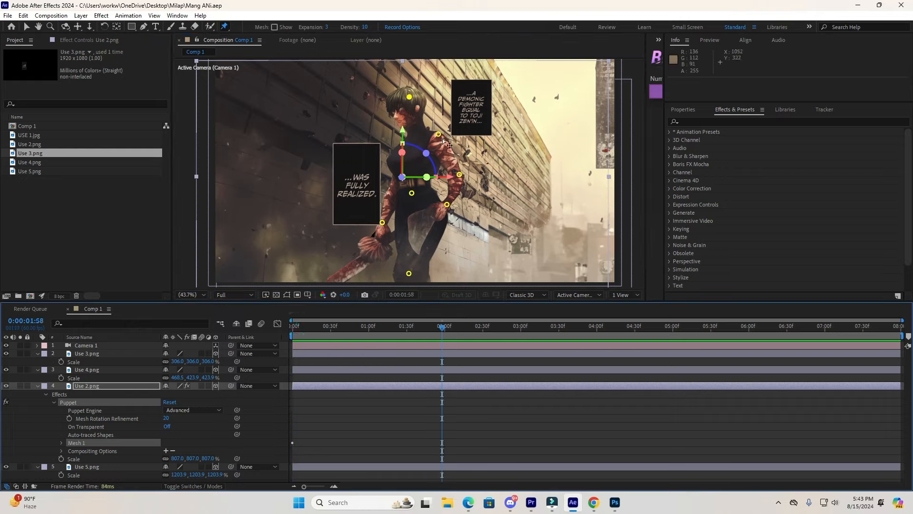
{"action": "key", "text": "ctrl+z"}
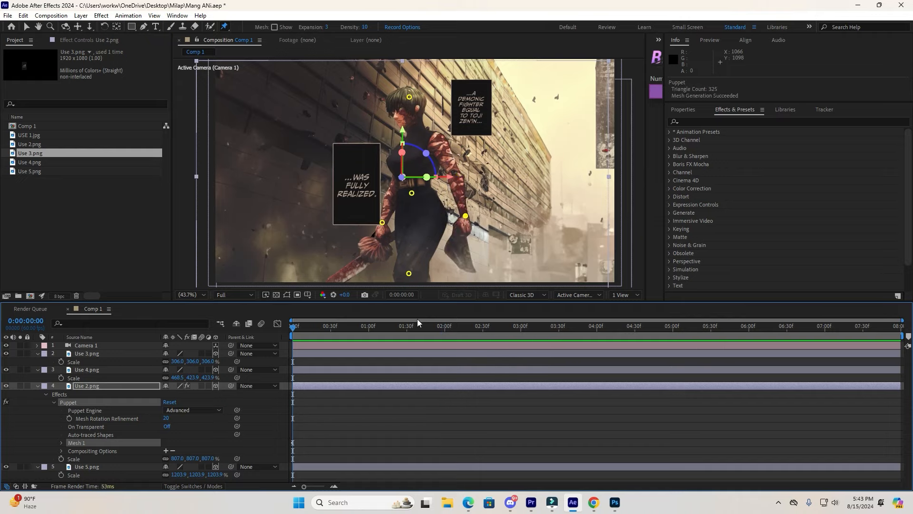
{"action": "left_click", "coordinate": [467, 219]}
{"action": "left_click", "coordinate": [437, 139]}
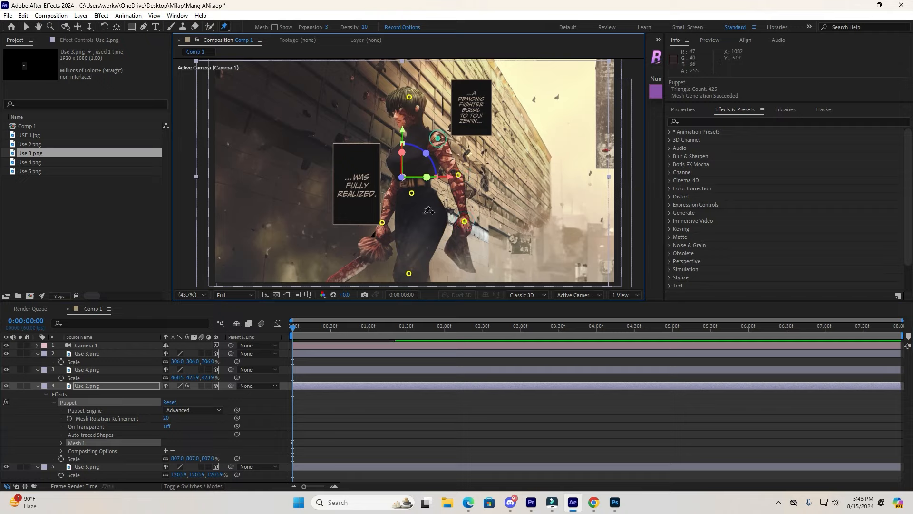
At 2 seconds, reposition the head, hand, shoulder and elbow pins to create a second pose.
{"action": "left_click_drag", "start_coordinate": [296, 327], "coordinate": [442, 336]}
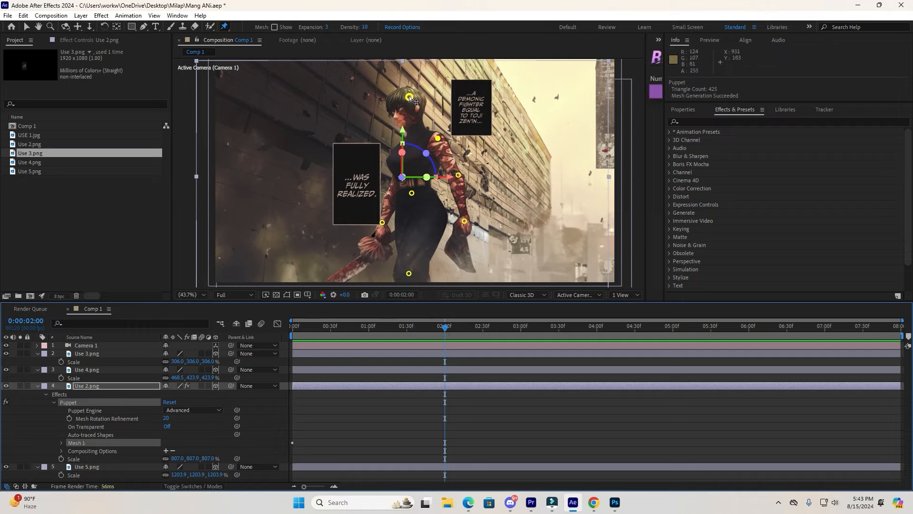
{"action": "left_click_drag", "start_coordinate": [411, 98], "coordinate": [424, 100]}
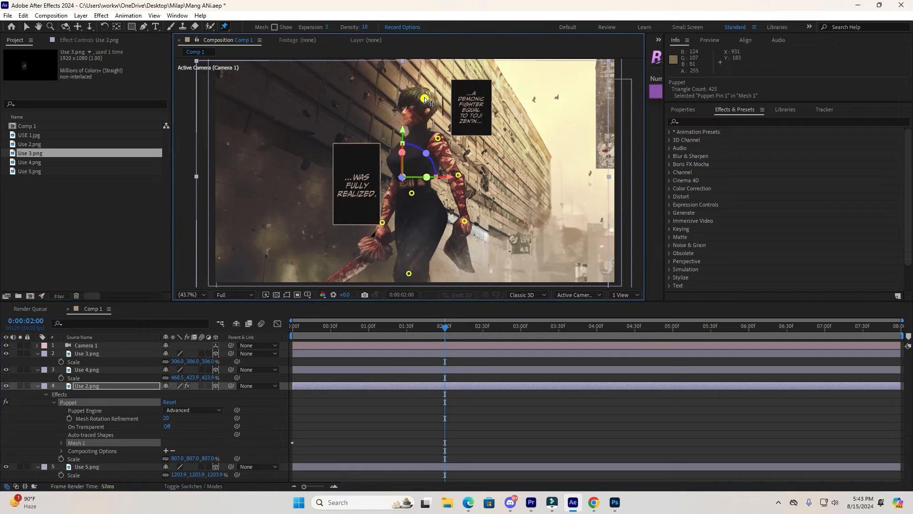
{"action": "left_click_drag", "start_coordinate": [460, 222], "coordinate": [442, 214]}
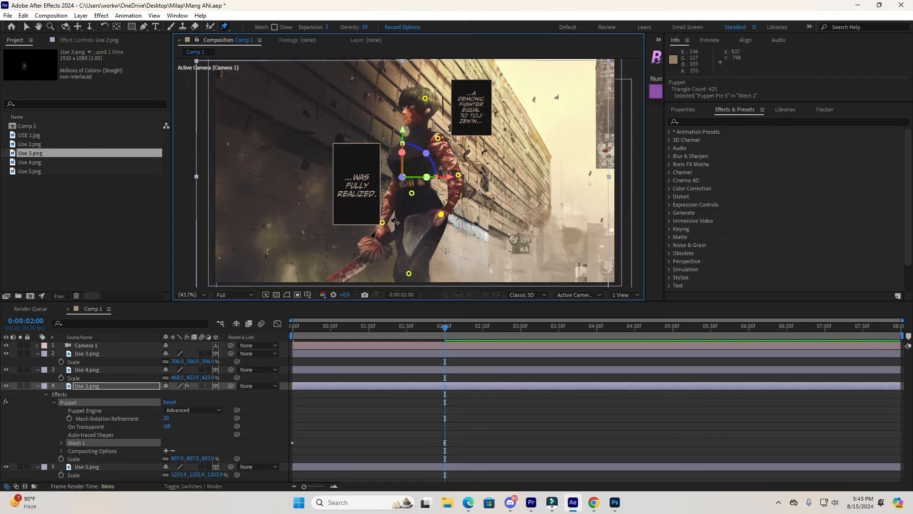
{"action": "left_click_drag", "start_coordinate": [382, 227], "coordinate": [380, 205]}
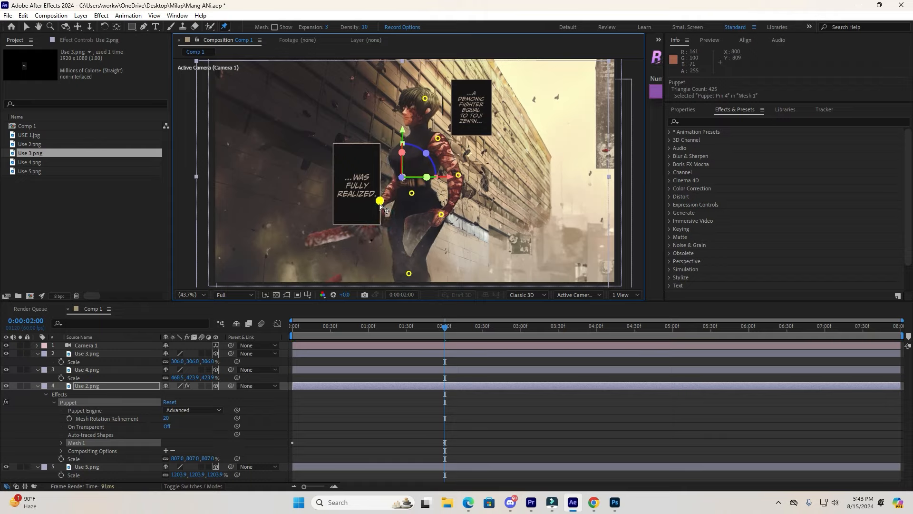
{"action": "left_click_drag", "start_coordinate": [439, 141], "coordinate": [443, 140]}
{"action": "left_click_drag", "start_coordinate": [457, 177], "coordinate": [456, 174]}
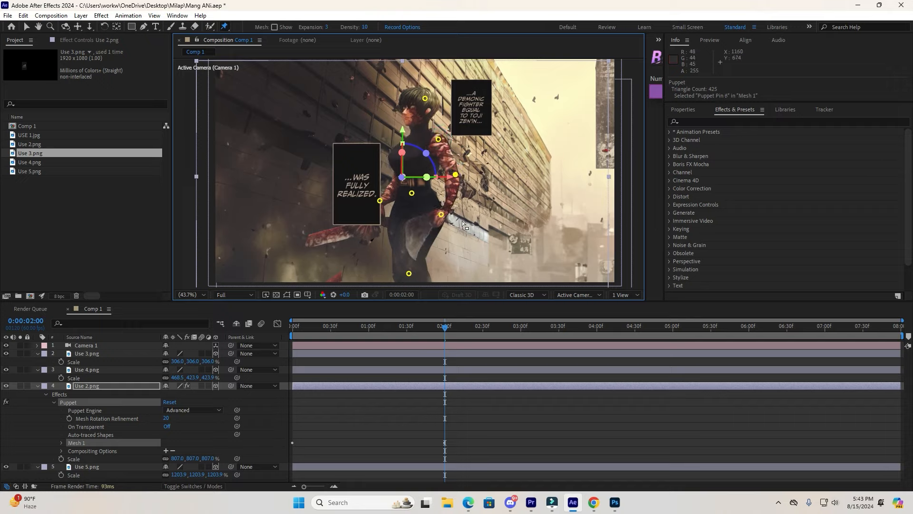
At about 4 seconds, move the hand and head pins into a third pose and save the project.
{"action": "left_click_drag", "start_coordinate": [444, 328], "coordinate": [589, 332]}
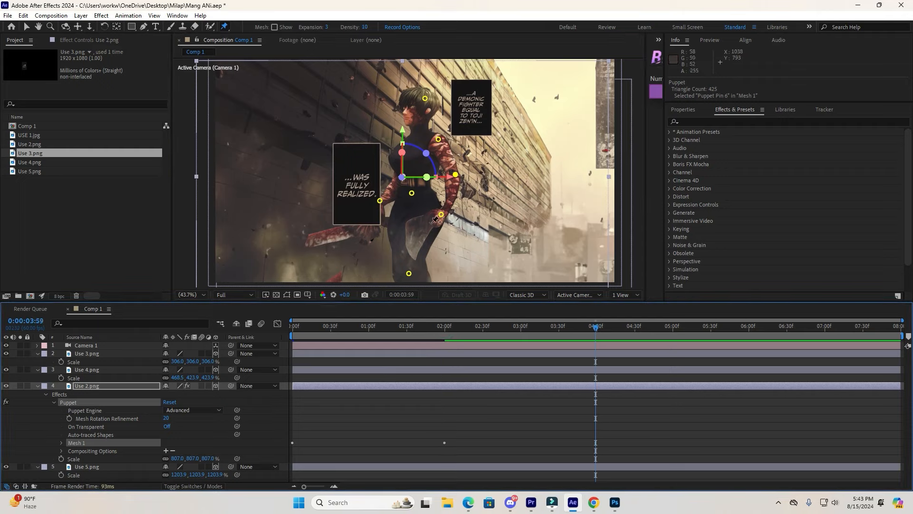
{"action": "left_click_drag", "start_coordinate": [440, 219], "coordinate": [464, 228]}
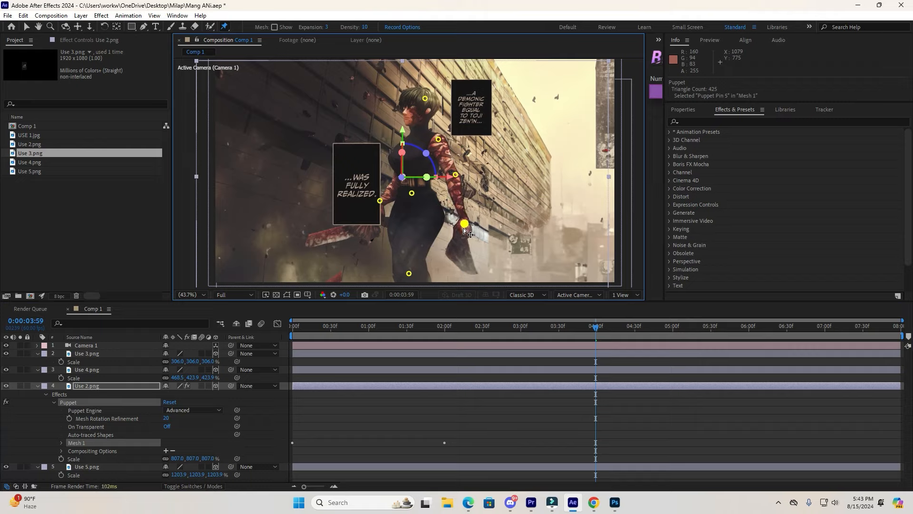
{"action": "left_click", "coordinate": [456, 179]}
{"action": "left_click_drag", "start_coordinate": [466, 224], "coordinate": [456, 225]}
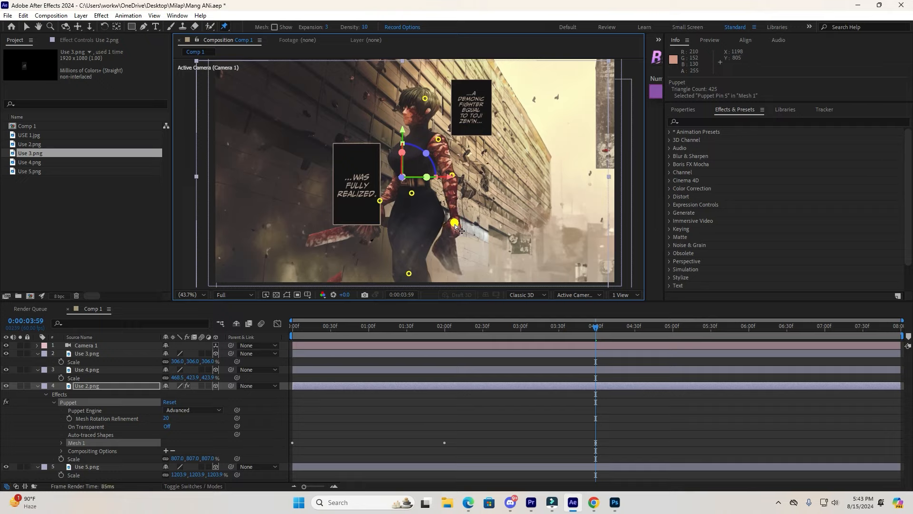
{"action": "left_click_drag", "start_coordinate": [380, 202], "coordinate": [380, 223]}
{"action": "left_click_drag", "start_coordinate": [425, 99], "coordinate": [404, 98]}
{"action": "key", "text": "ctrl+s"}
At about 6 seconds, move the head and both hand pins into a fourth pose.
{"action": "left_click_drag", "start_coordinate": [597, 327], "coordinate": [748, 332]}
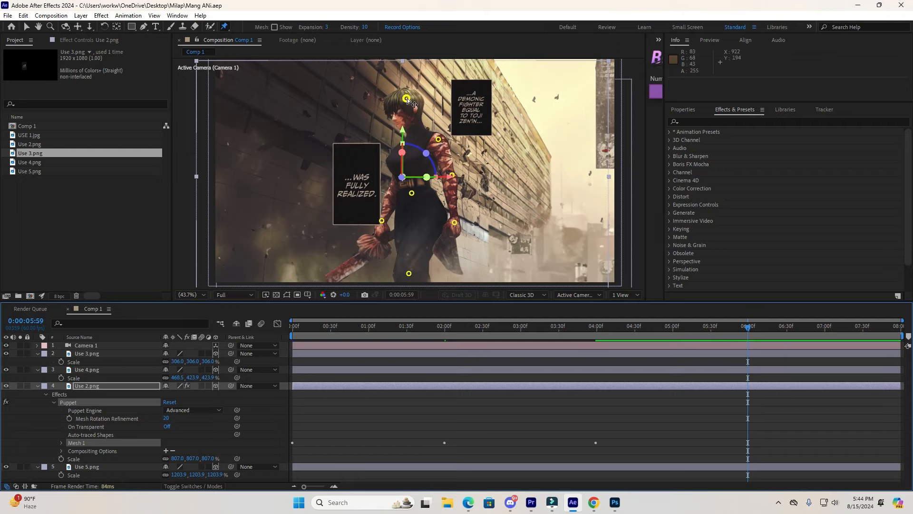
{"action": "left_click_drag", "start_coordinate": [410, 101], "coordinate": [425, 101]}
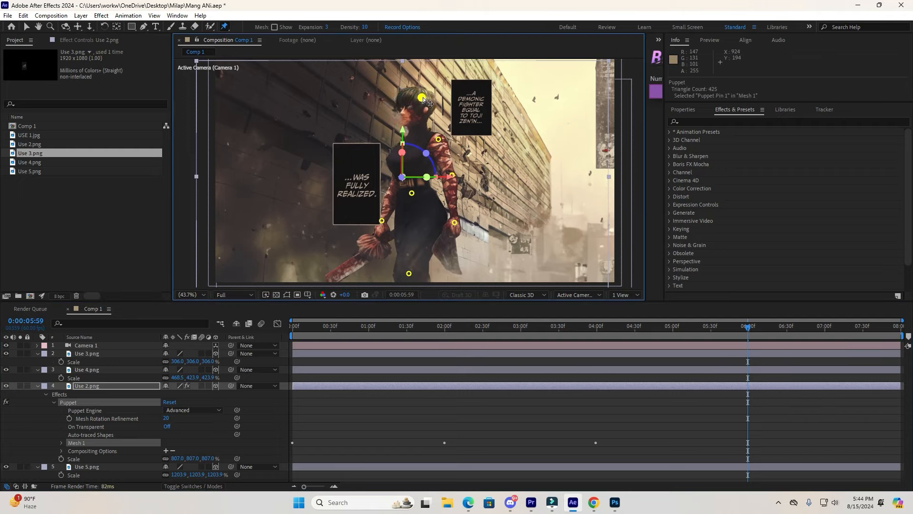
{"action": "left_click_drag", "start_coordinate": [457, 222], "coordinate": [446, 211]}
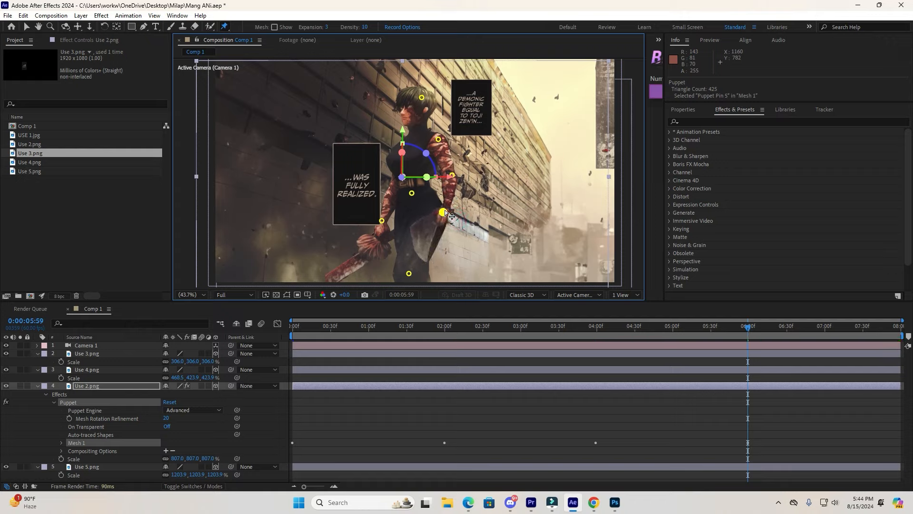
{"action": "left_click_drag", "start_coordinate": [383, 222], "coordinate": [381, 214]}
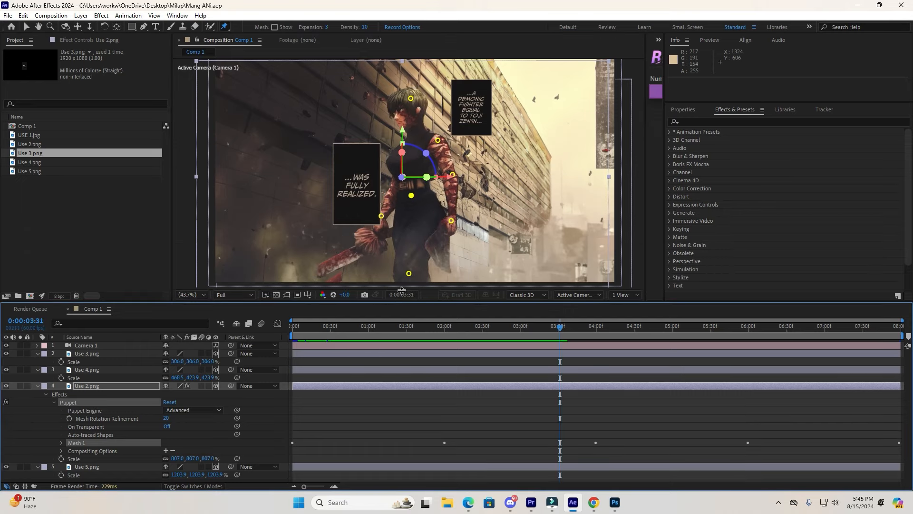
Reveal all puppet pin keyframes on the character layer and apply Easy Ease In to them.
{"action": "left_click_drag", "start_coordinate": [402, 291], "coordinate": [407, 198]}
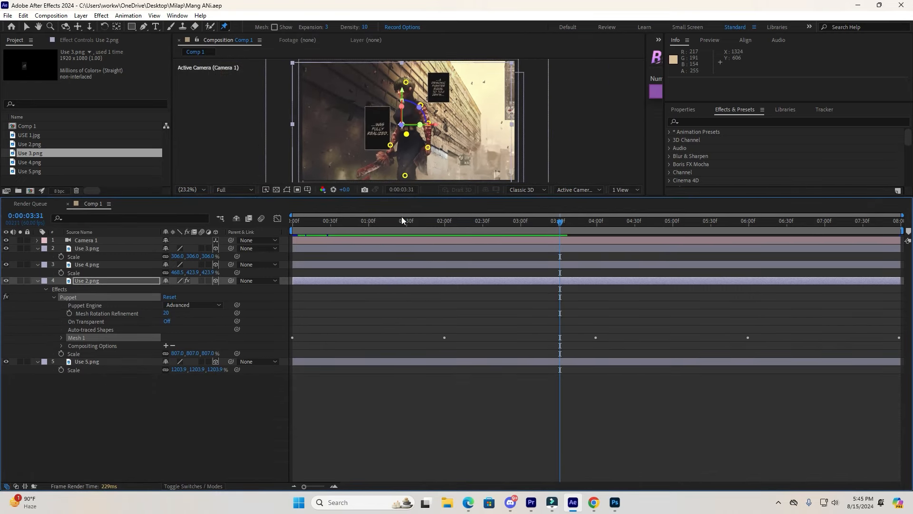
{"action": "left_click", "coordinate": [174, 395]}
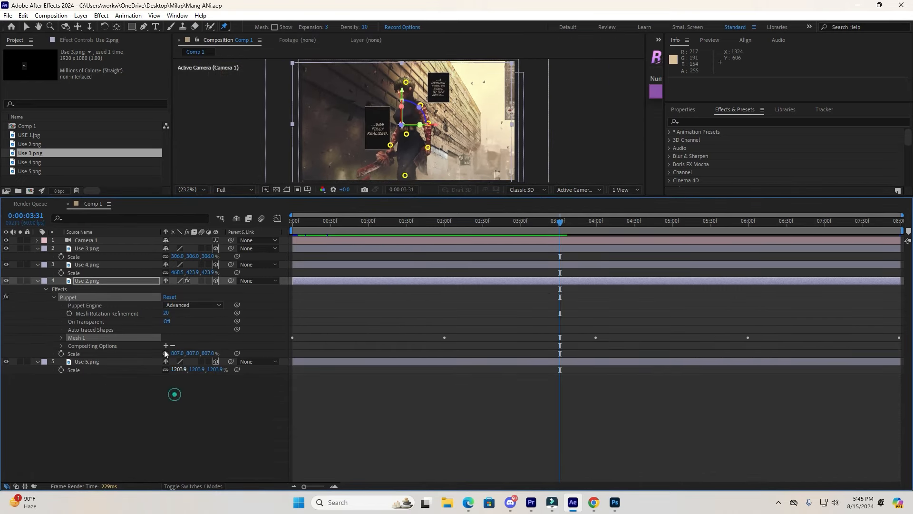
{"action": "left_click", "coordinate": [157, 435]}
{"action": "left_click", "coordinate": [124, 281]}
{"action": "key", "text": "u"}
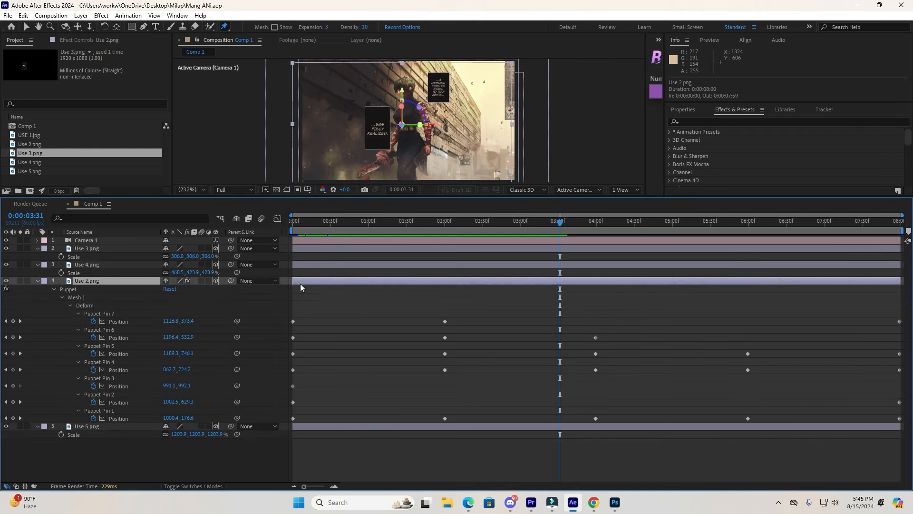
{"action": "left_click_drag", "start_coordinate": [293, 300], "coordinate": [902, 436]}
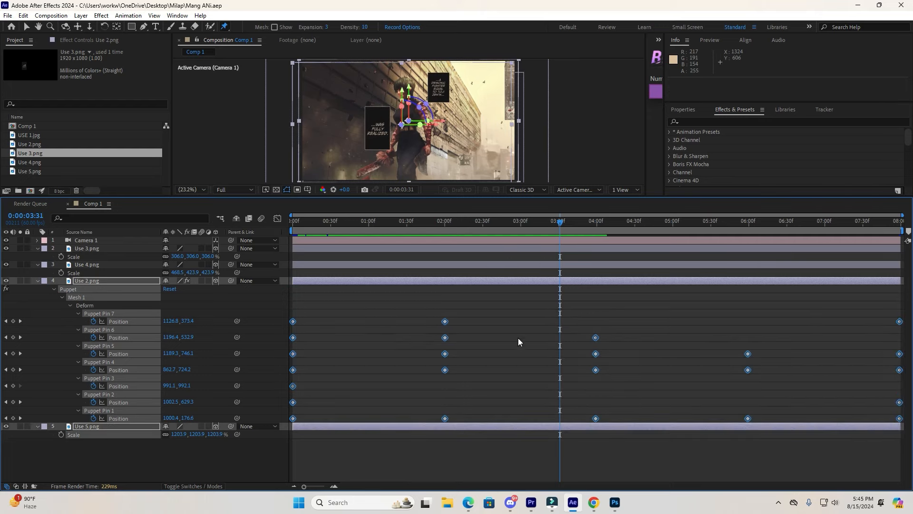
{"action": "right_click", "coordinate": [443, 324]}
{"action": "mouse_move", "coordinate": [497, 467]}
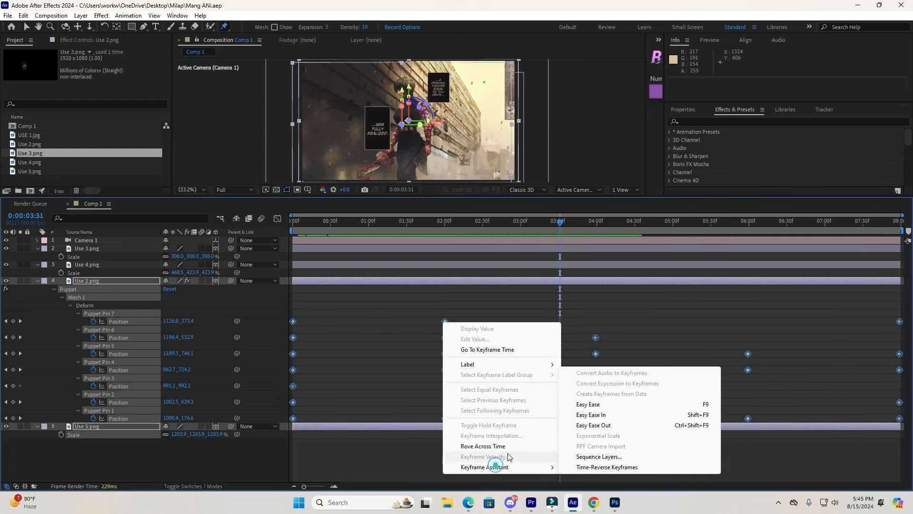
{"action": "left_click", "coordinate": [591, 415]}
{"action": "left_click", "coordinate": [383, 446]}
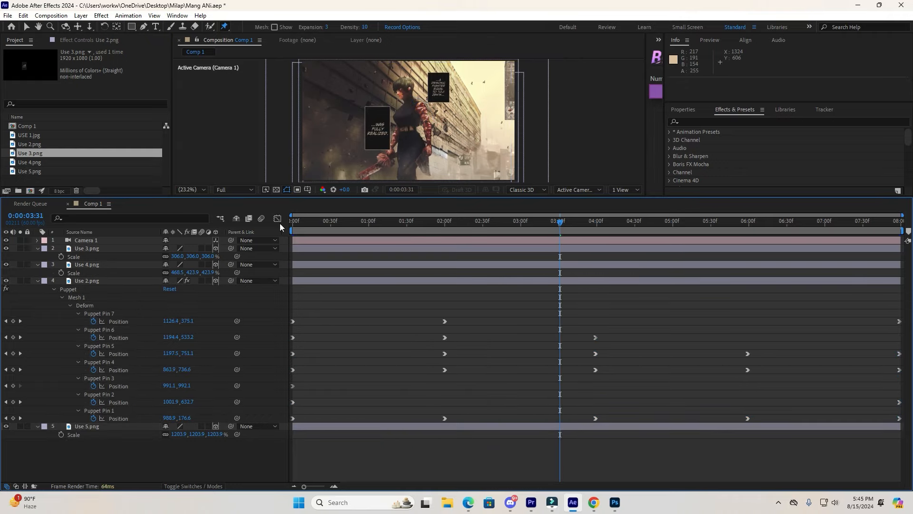
Preview the puppet animation from the start of the timeline.
{"action": "left_click_drag", "start_coordinate": [320, 220], "coordinate": [291, 221]}
{"action": "left_click_drag", "start_coordinate": [455, 196], "coordinate": [455, 229]}
{"action": "key", "text": "space"}
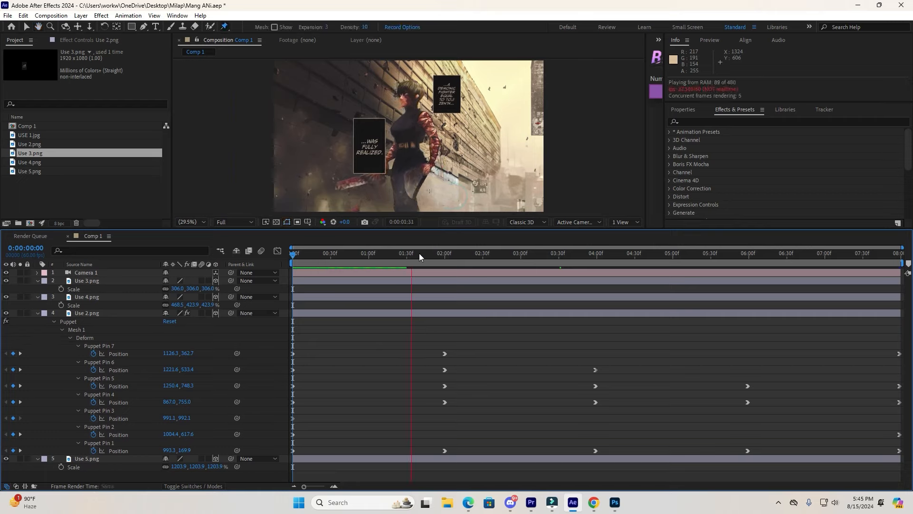
{"action": "left_click", "coordinate": [115, 315]}
{"action": "key", "text": "u"}
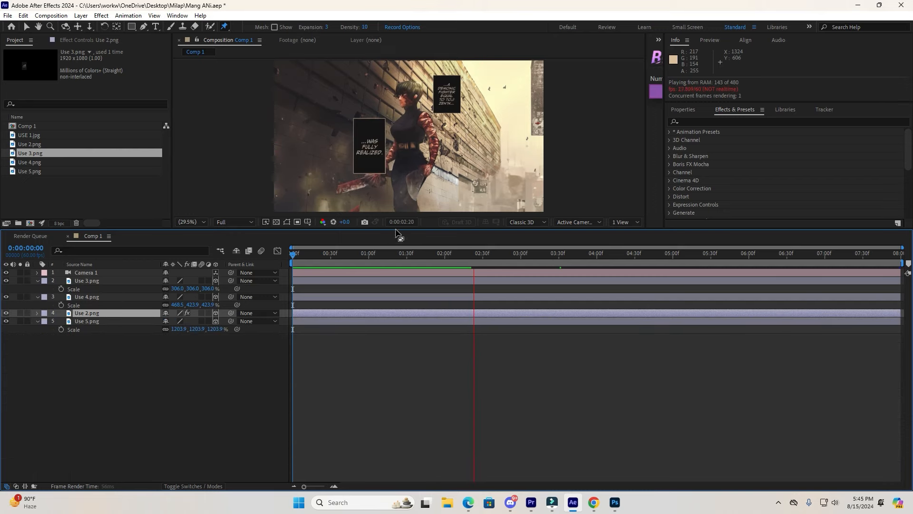
{"action": "left_click_drag", "start_coordinate": [397, 230], "coordinate": [399, 296]}
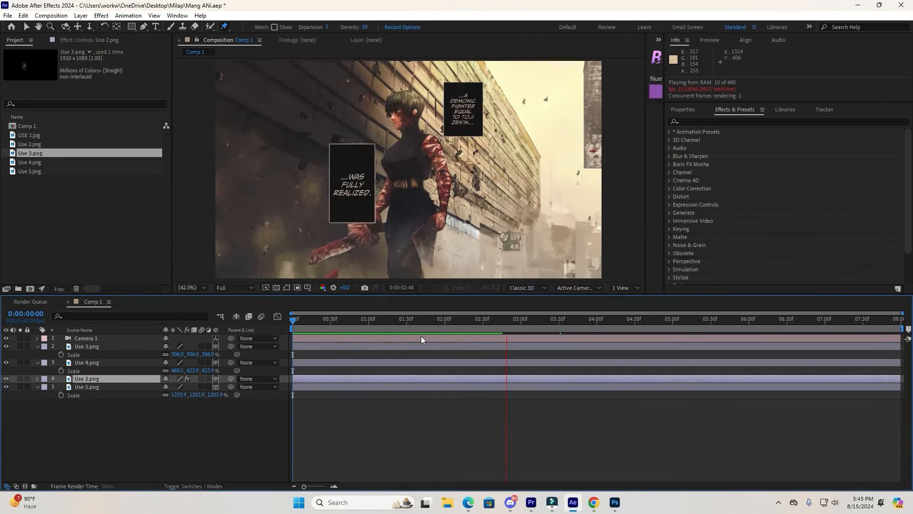
{"action": "key", "text": "space"}
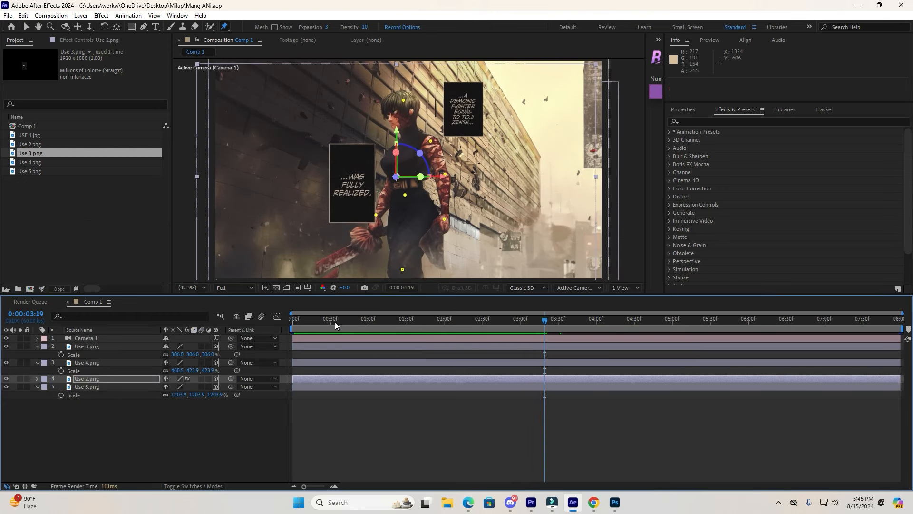
{"action": "left_click_drag", "start_coordinate": [334, 322], "coordinate": [303, 328]}
{"action": "key", "text": "space"}
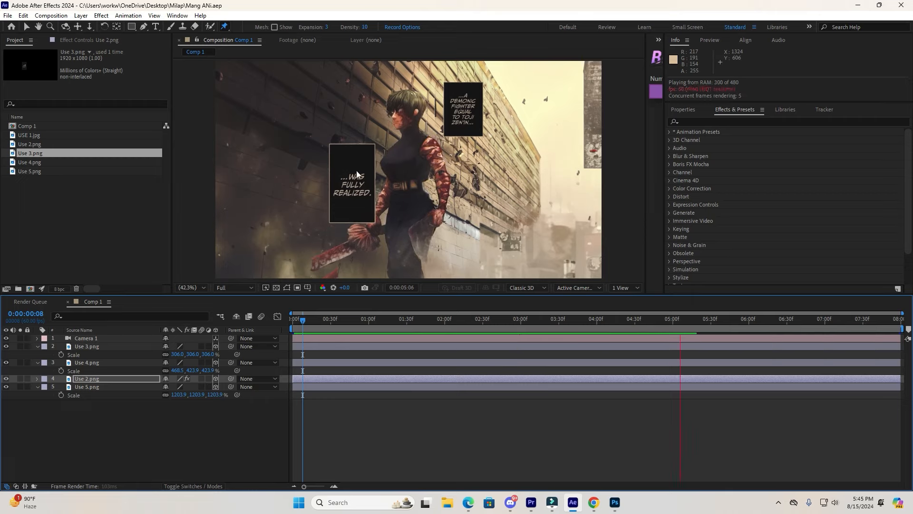
{"action": "key", "text": "space"}
Switch the viewer to a two-view layout and select the camera in the Top view.
{"action": "left_click_drag", "start_coordinate": [543, 321], "coordinate": [287, 352]}
{"action": "left_click", "coordinate": [630, 288]}
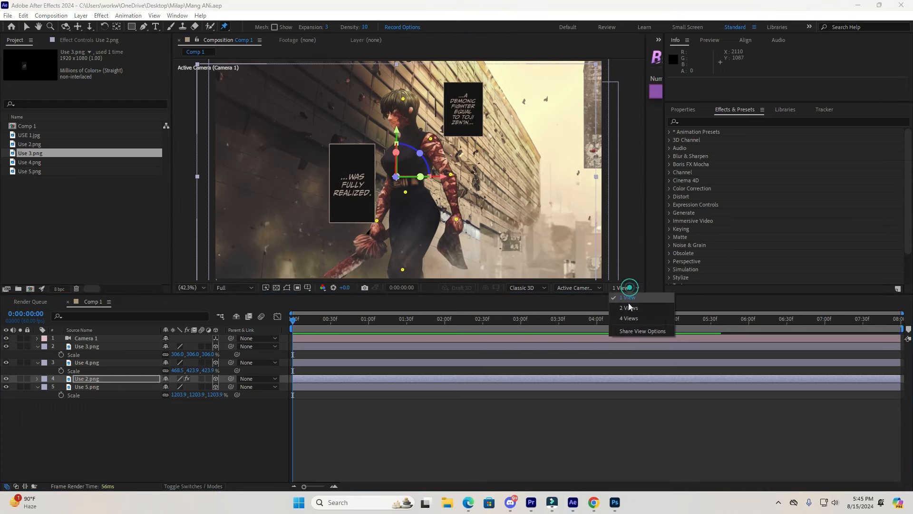
{"action": "left_click", "coordinate": [624, 328]}
{"action": "scroll", "coordinate": [520, 180], "scroll_direction": "down", "scroll_amount": 1}
{"action": "scroll", "coordinate": [520, 184], "scroll_direction": "up", "scroll_amount": 1}
{"action": "scroll", "coordinate": [520, 189], "scroll_direction": "down", "scroll_amount": 1}
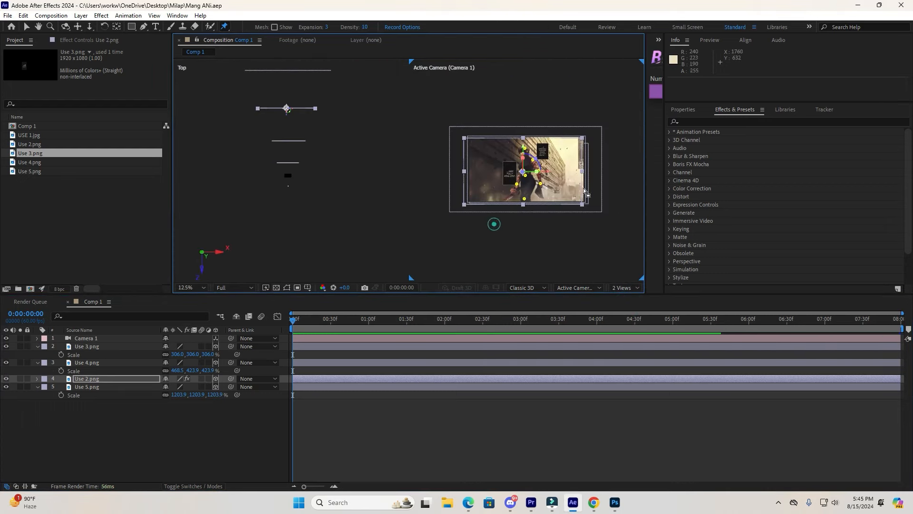
{"action": "left_click", "coordinate": [289, 185]}
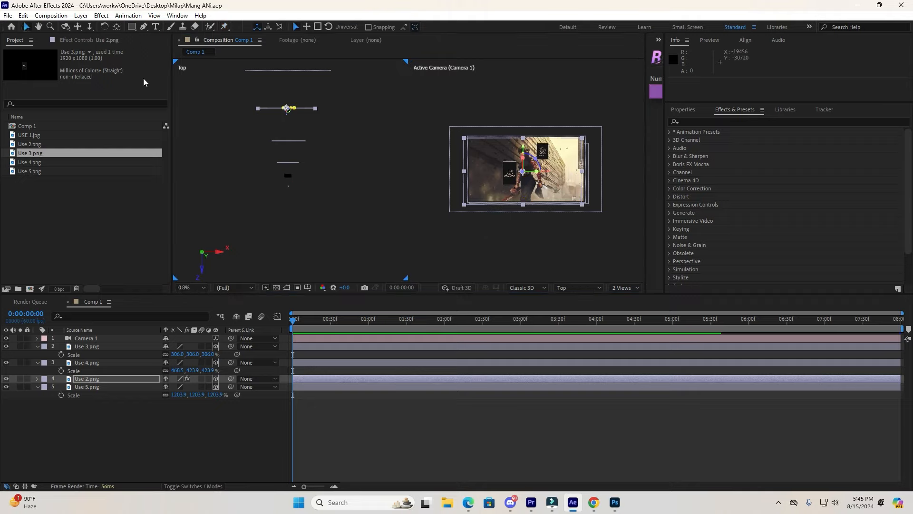
{"action": "left_click", "coordinate": [287, 201]}
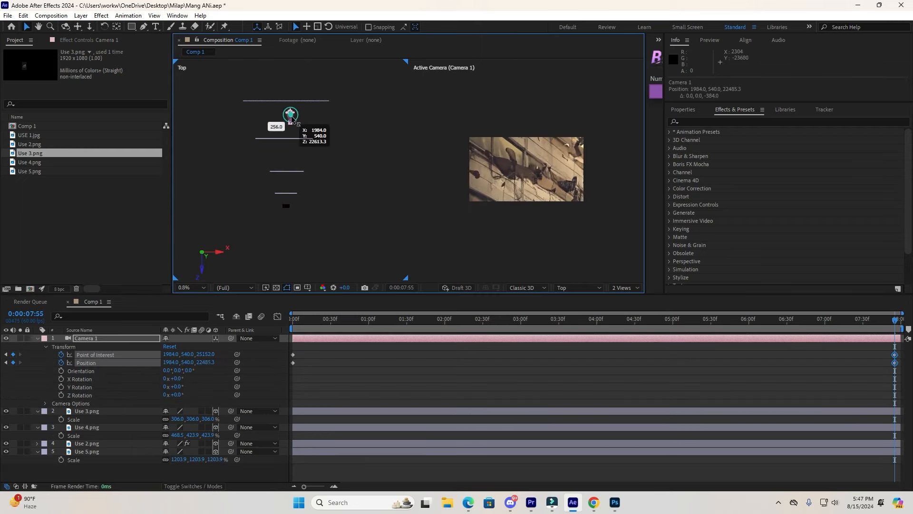
At the end of the timeline, move the camera and its point of interest forward toward the panels.
{"action": "left_click_drag", "start_coordinate": [295, 120], "coordinate": [284, 183]}
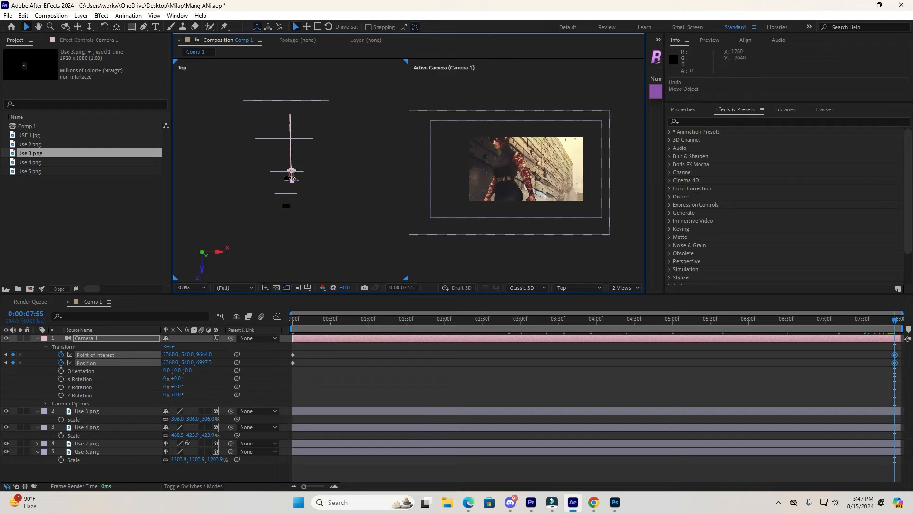
{"action": "scroll", "coordinate": [293, 179], "scroll_direction": "up", "scroll_amount": 3}
{"action": "mouse_move", "coordinate": [309, 190]}
{"action": "left_mouse_down"}
{"action": "mouse_move", "coordinate": [287, 198]}
{"action": "mouse_move", "coordinate": [307, 202]}
{"action": "left_mouse_up"}
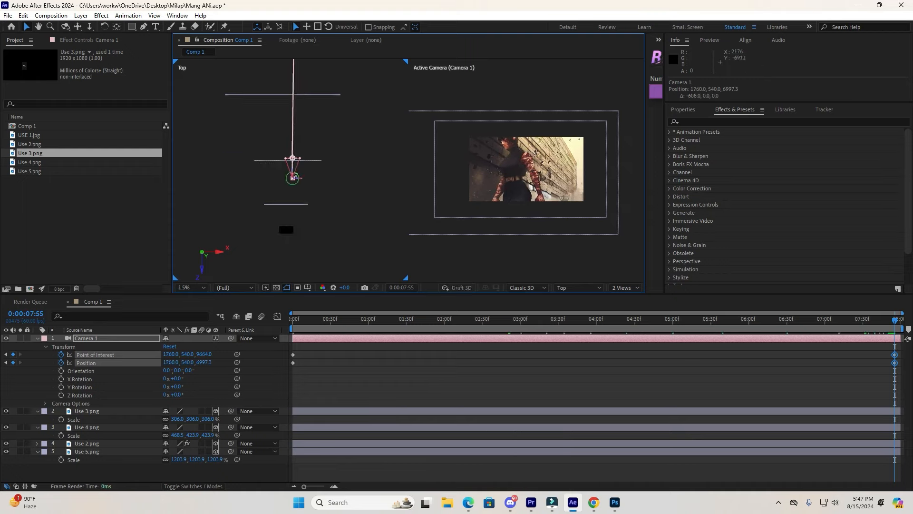
{"action": "left_click_drag", "start_coordinate": [292, 176], "coordinate": [291, 267]}
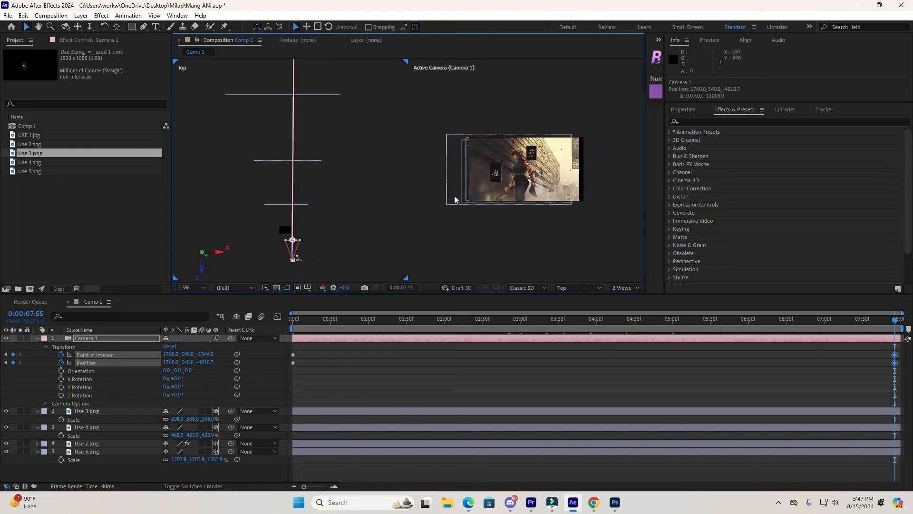
Shift the camera sideways in the Top view at the end frame and preview the camera move from the start.
{"action": "left_click_drag", "start_coordinate": [306, 264], "coordinate": [301, 265]}
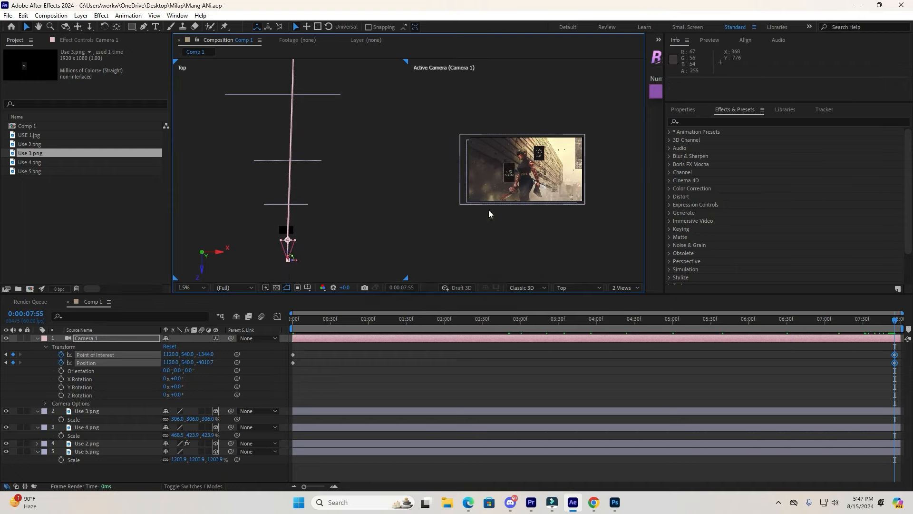
{"action": "left_click_drag", "start_coordinate": [360, 323], "coordinate": [282, 336]}
{"action": "key", "text": "space"}
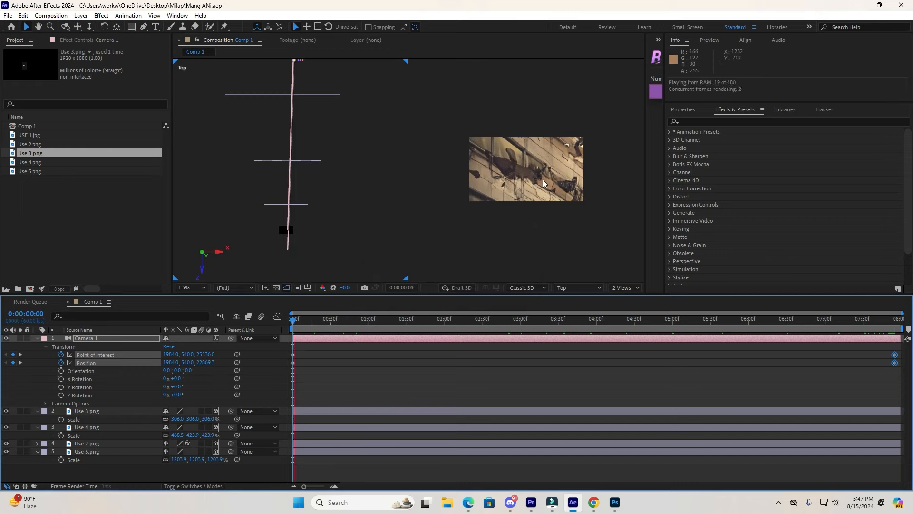
Switch the viewer to a single view at Fit magnification and play the preview.
{"action": "left_click", "coordinate": [618, 288]}
{"action": "left_click", "coordinate": [620, 294]}
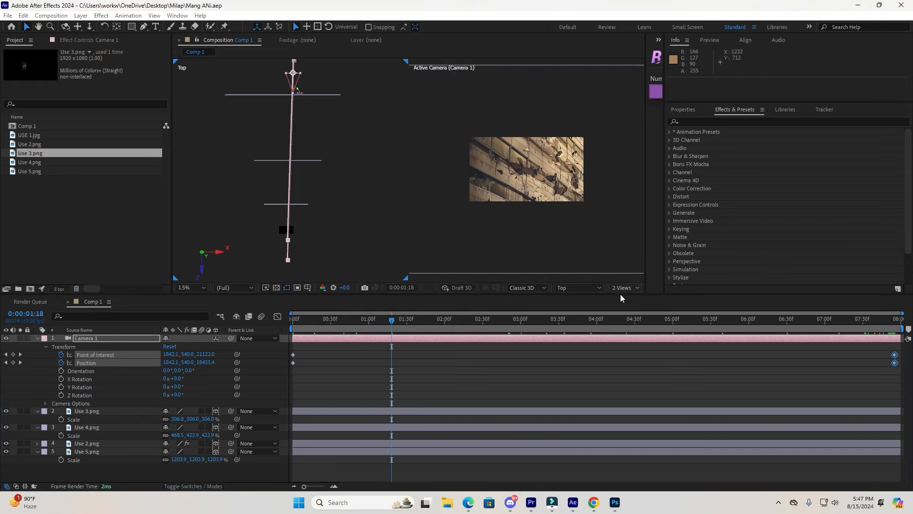
{"action": "left_click", "coordinate": [199, 288]}
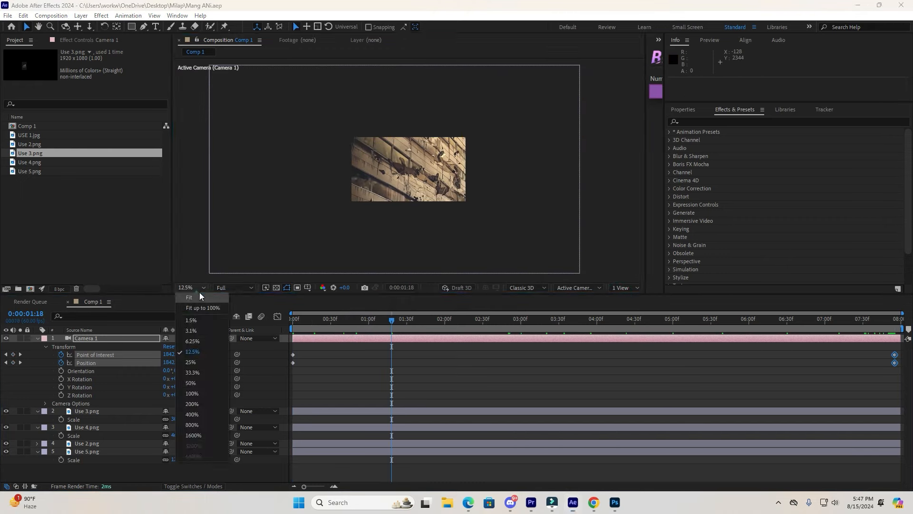
{"action": "left_click", "coordinate": [195, 296]}
{"action": "key", "text": "space"}
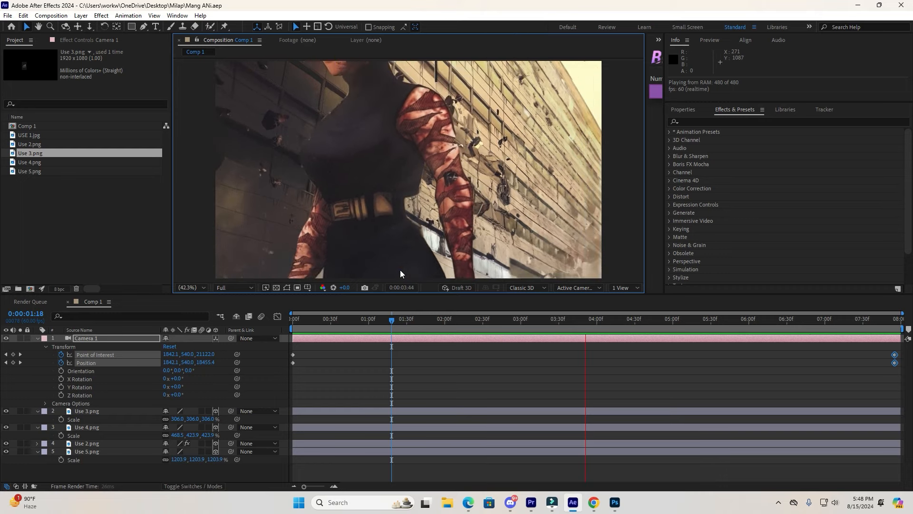
Scrub through the camera move and zoom the viewer out to 25% to inspect the framing.
{"action": "left_click_drag", "start_coordinate": [396, 322], "coordinate": [543, 347]}
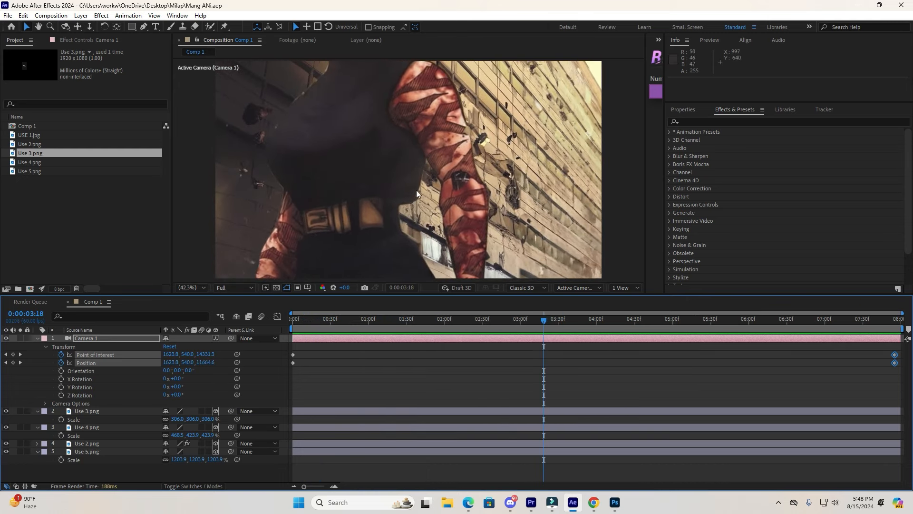
{"action": "key", "text": "comma"}
{"action": "key", "text": "comma"}
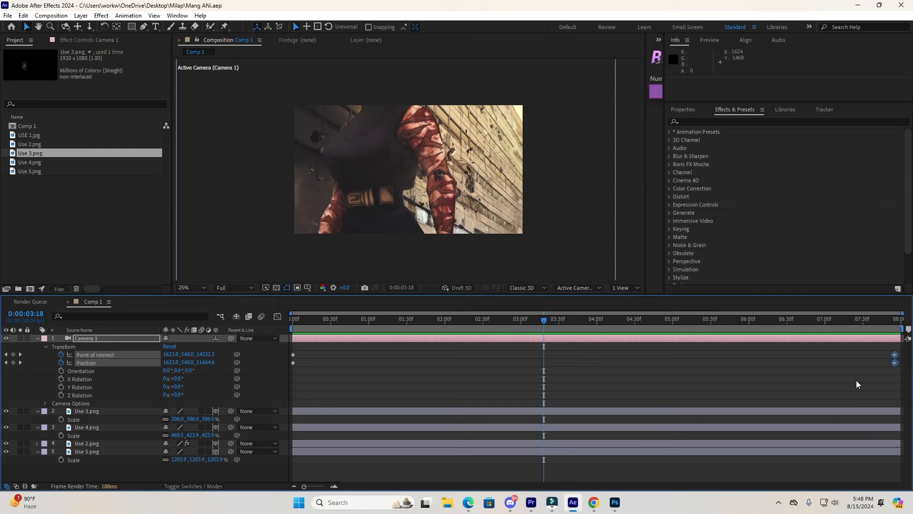
Try dragging the camera's end keyframes, undo the move, and save the project.
{"action": "left_click_drag", "start_coordinate": [898, 356], "coordinate": [755, 367]}
{"action": "key", "text": "ctrl+z"}
{"action": "left_click", "coordinate": [805, 383]}
{"action": "key", "text": "ctrl+s"}
Select all camera Position and Point of Interest keyframes, apply Easy Ease from Keyframe Assistant, and save the project.
{"action": "left_click_drag", "start_coordinate": [865, 343], "coordinate": [907, 366]}
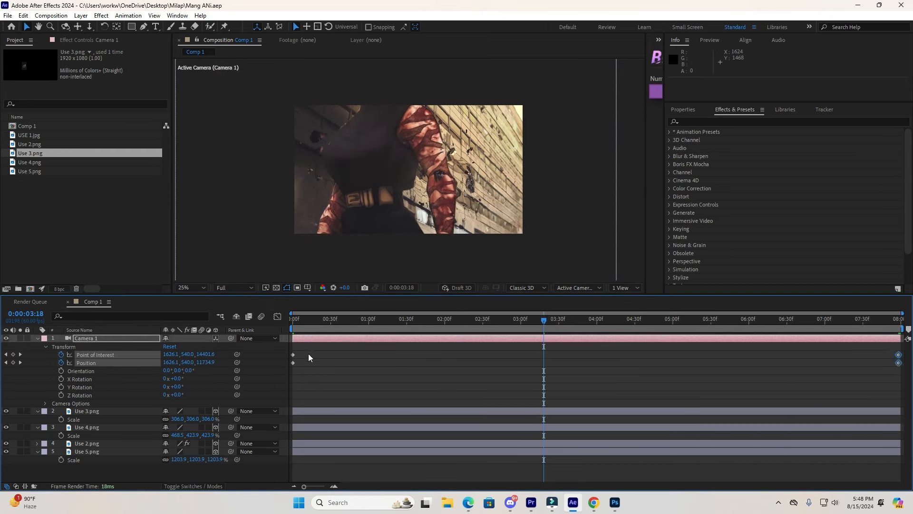
{"action": "right_click", "coordinate": [291, 354]}
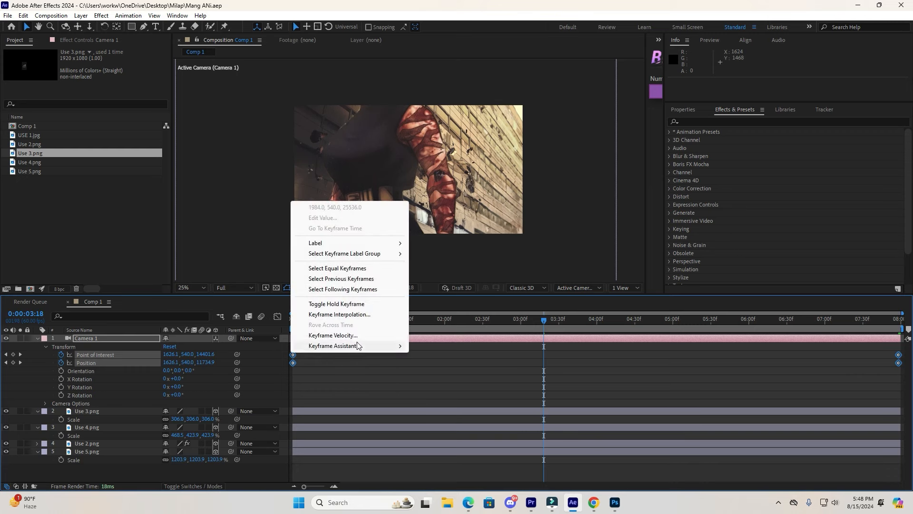
{"action": "left_click", "coordinate": [357, 346]}
{"action": "left_click", "coordinate": [441, 389]}
{"action": "left_click", "coordinate": [404, 375]}
{"action": "key", "text": "ctrl+s"}
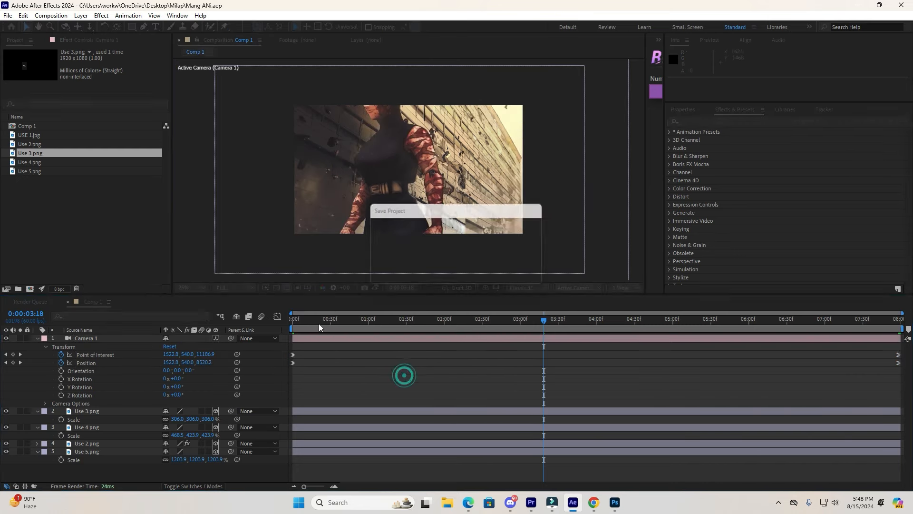
Preview the eased camera move from the start of the timeline.
{"action": "left_click", "coordinate": [291, 321]}
{"action": "key", "text": "space"}
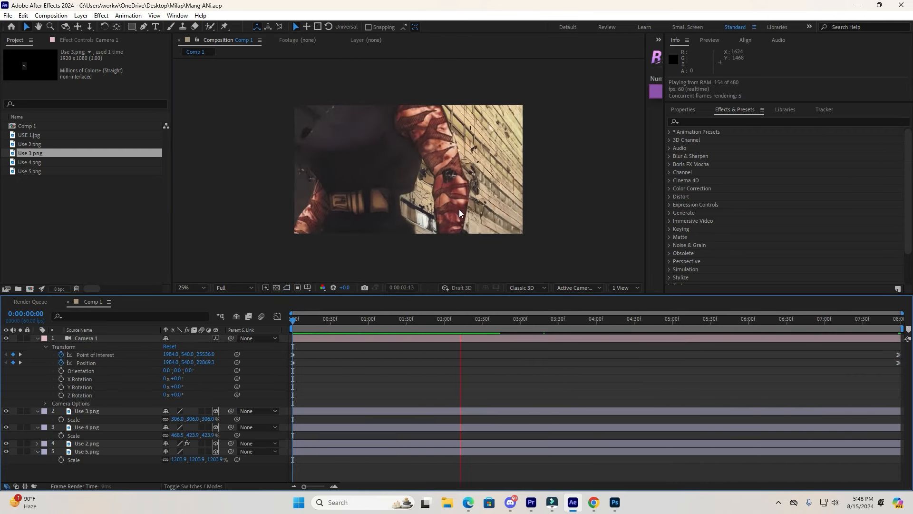